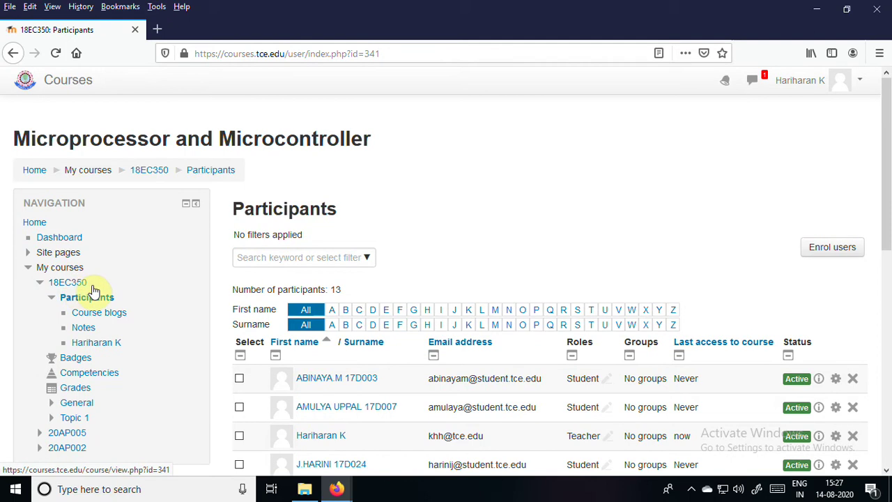
- Examine the course participants list, including each person's role, group and last access
scroll(358, 179, "down", 2)
scroll(209, 163, "up", 2)
scroll(491, 275, "down", 2)
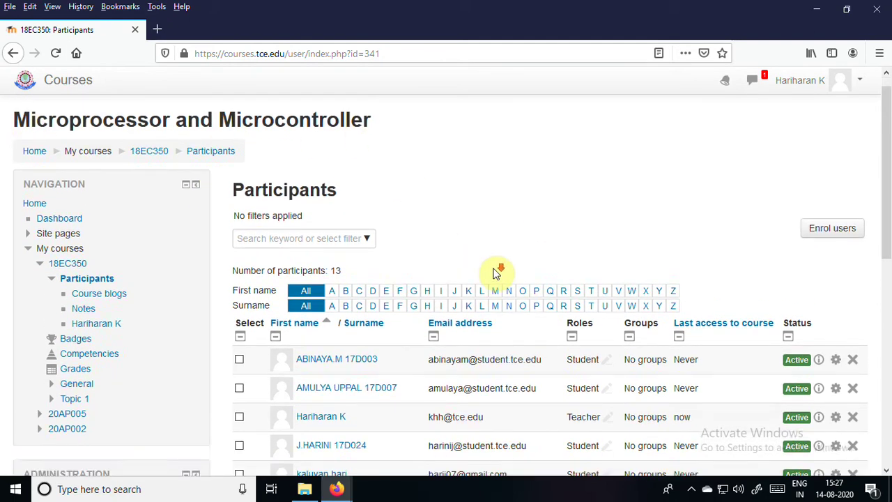
scroll(517, 348, "down", 4)
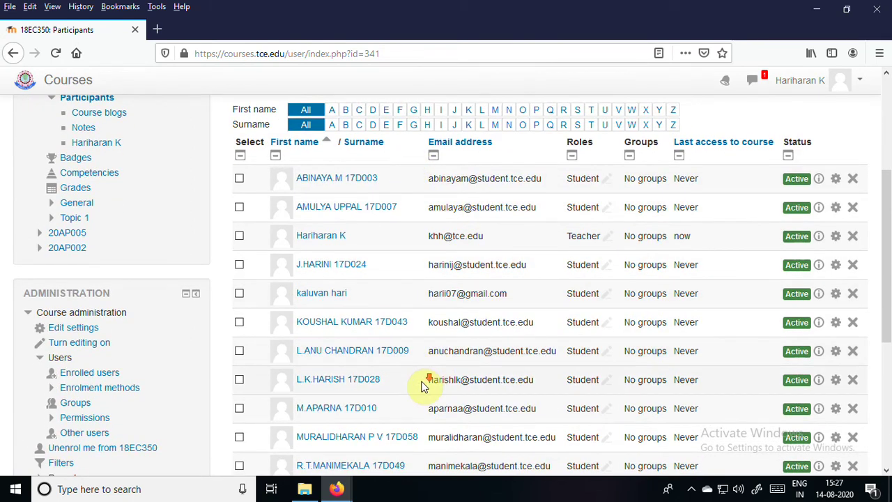
scroll(418, 390, "down", 2)
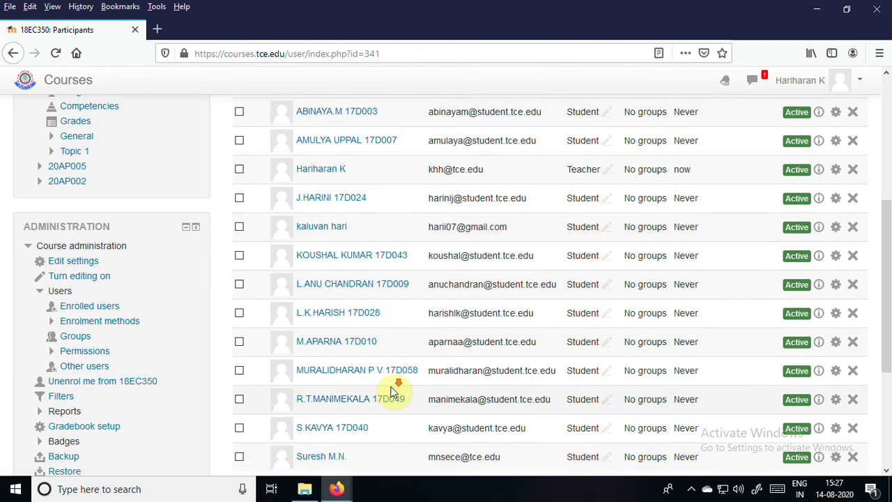
scroll(392, 390, "down", 4)
scroll(393, 313, "up", 7)
scroll(571, 304, "down", 1)
scroll(571, 304, "down", 1)
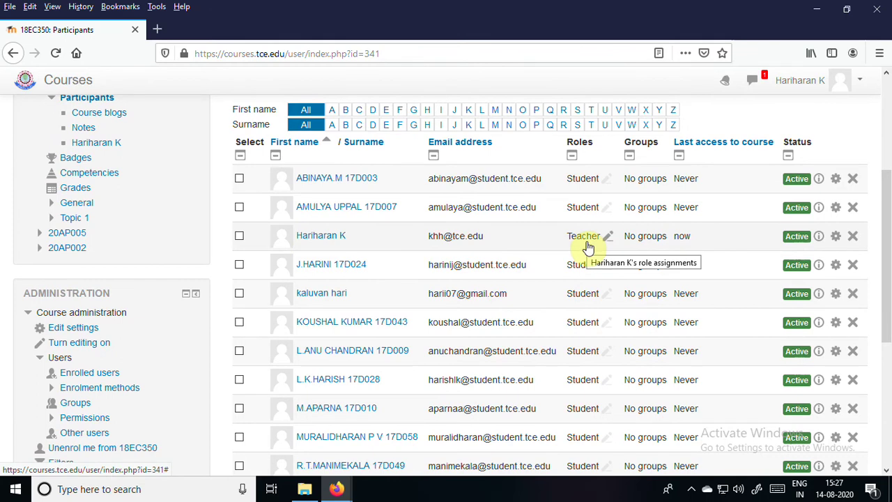
scroll(581, 352, "down", 5)
scroll(723, 379, "up", 5)
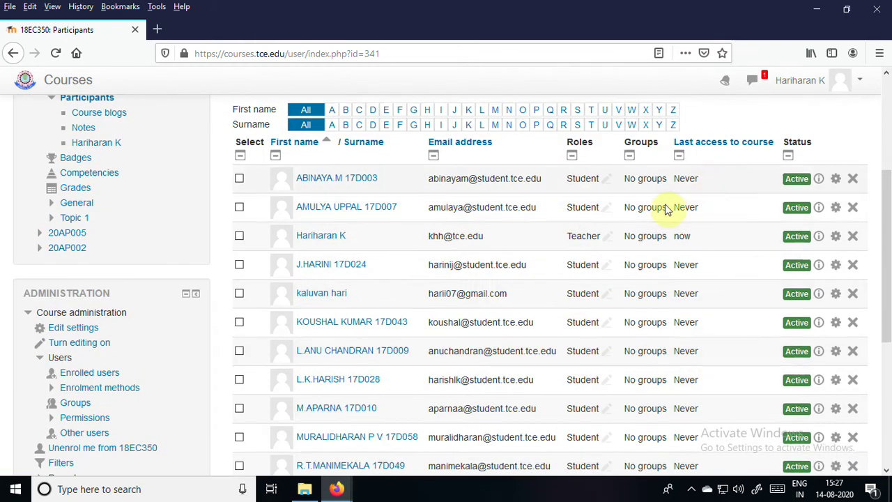
scroll(633, 273, "down", 3)
scroll(658, 411, "down", 1)
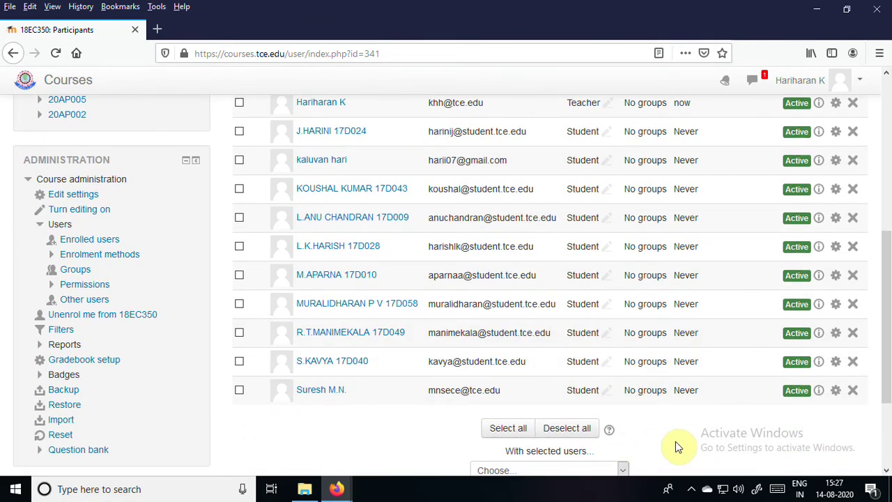
scroll(680, 446, "up", 4)
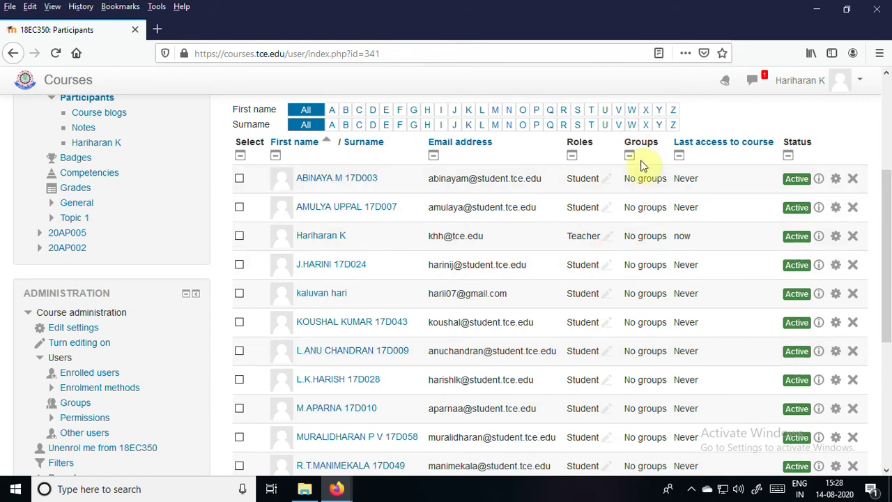
- Open the group management page for course 18EC350
scroll(647, 408, "down", 2)
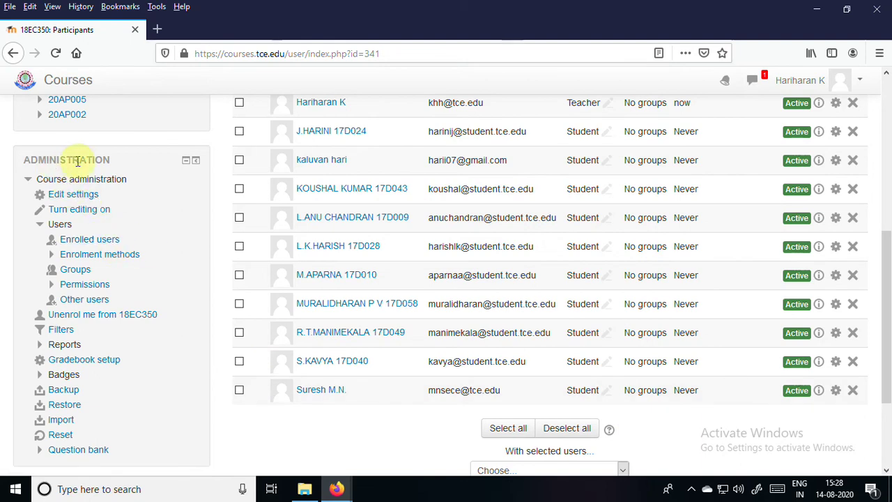
left_click(73, 273)
scroll(358, 231, "down", 2)
scroll(314, 223, "up", 2)
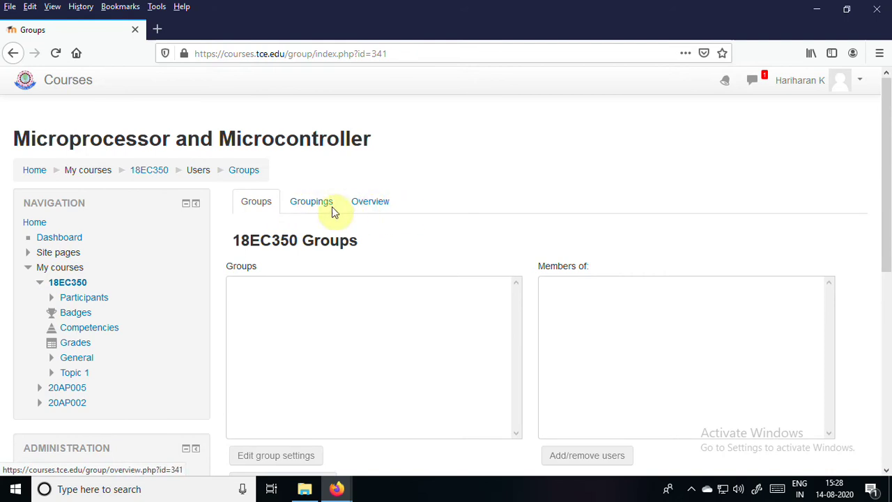
- Start a new group in the course and enter "group 1" as its name
scroll(247, 243, "down", 1)
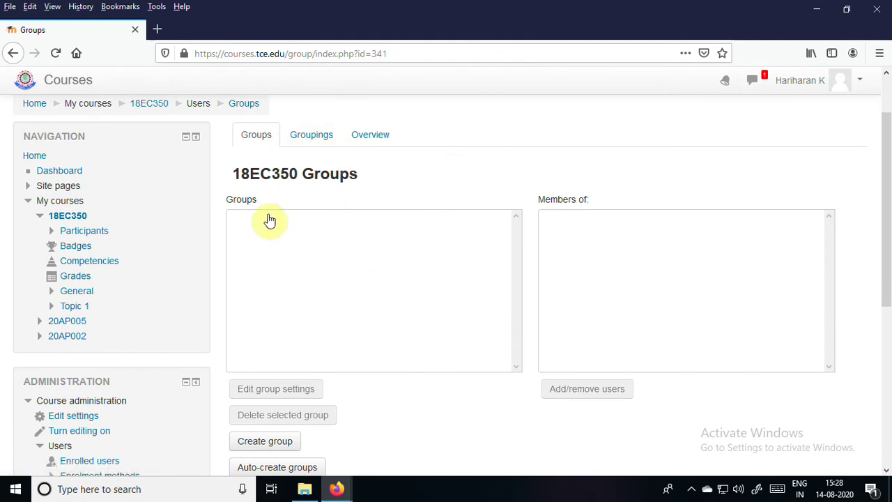
scroll(291, 303, "down", 1)
scroll(291, 303, "down", 3)
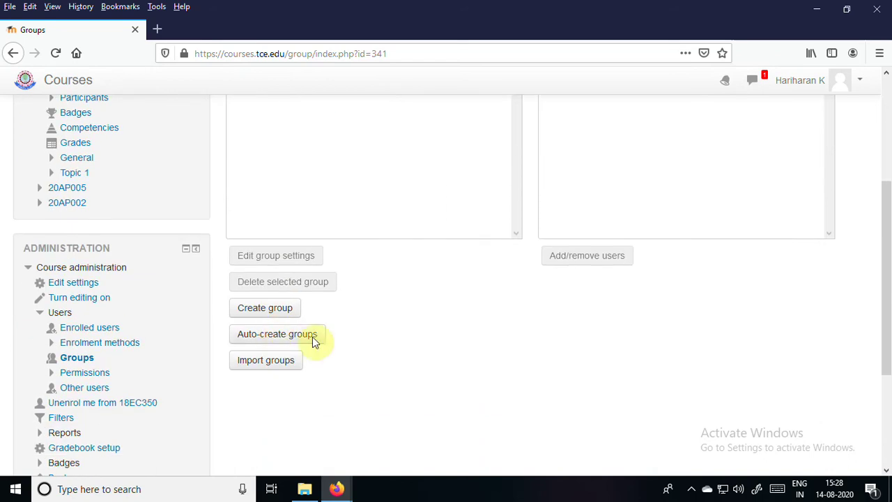
scroll(319, 328, "up", 2)
left_click(238, 373)
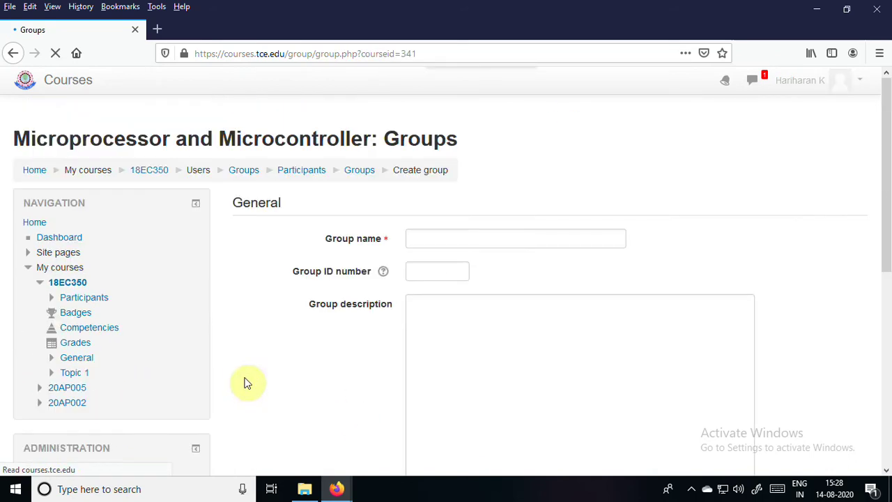
left_click(449, 241)
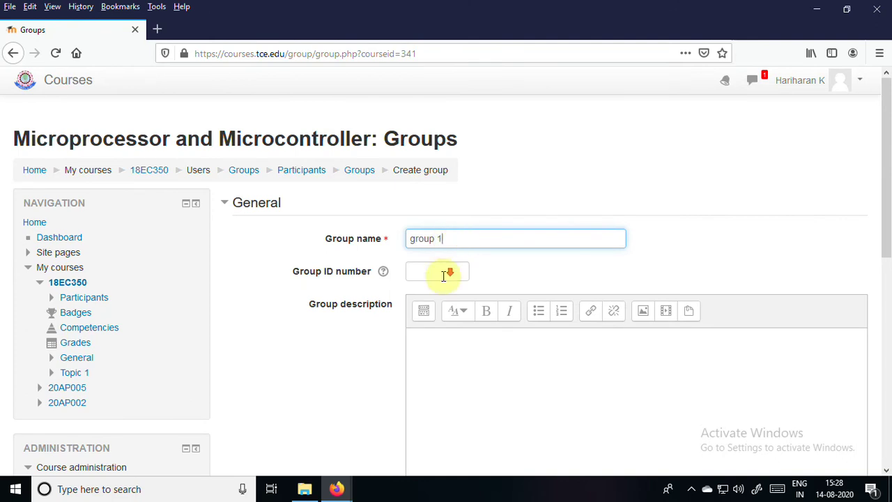
- Review the description, enrolment key and picture settings of the new group and save it
scroll(432, 244, "down", 6)
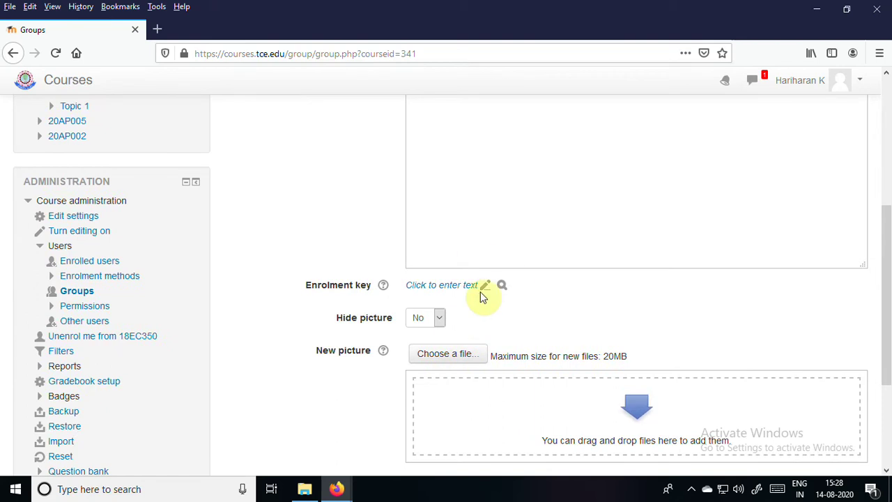
scroll(416, 130, "up", 6)
scroll(461, 325, "down", 3)
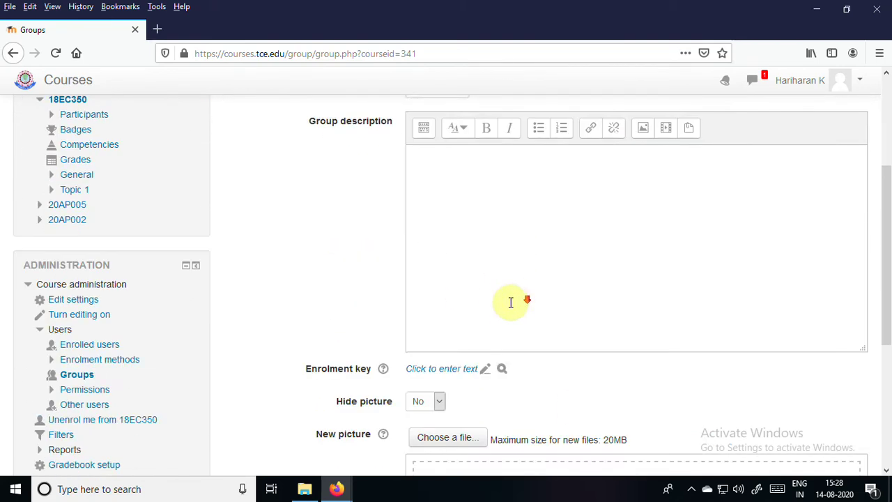
scroll(471, 290, "up", 3)
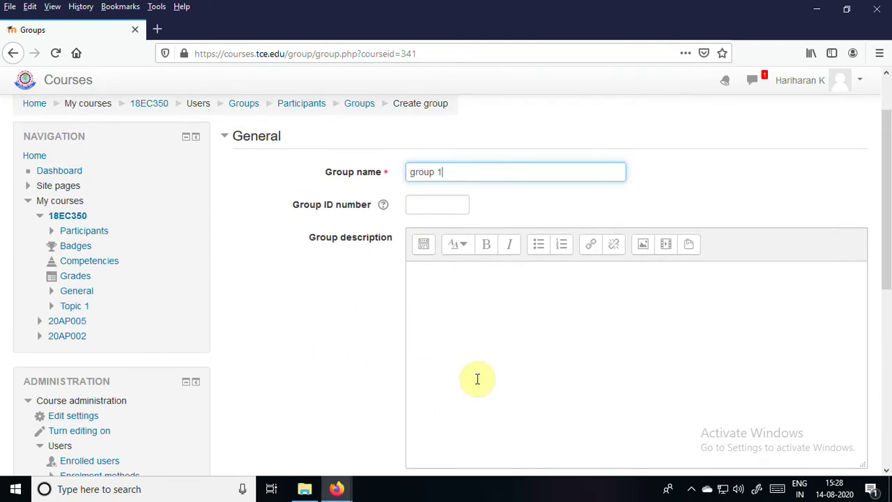
scroll(482, 329, "down", 1)
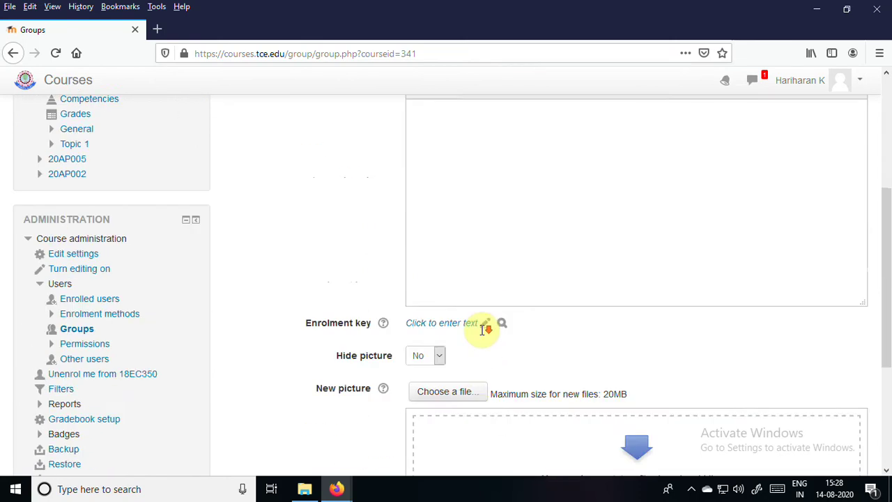
scroll(482, 329, "down", 5)
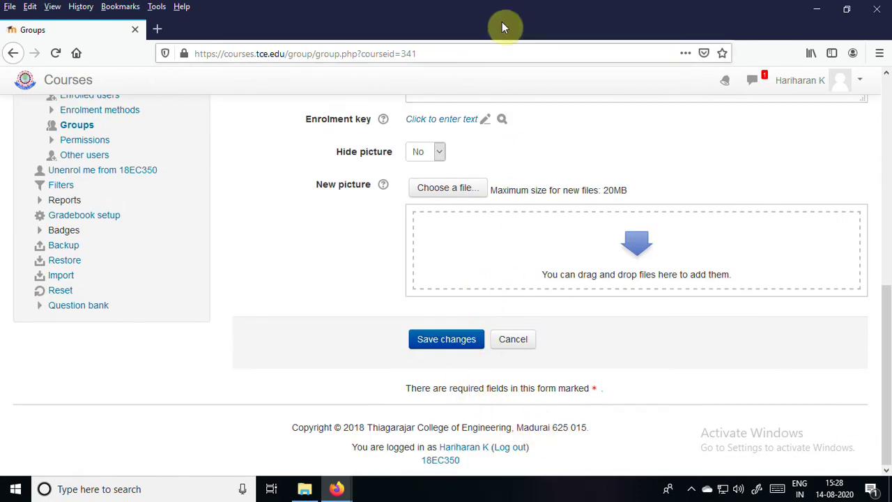
left_click(440, 343)
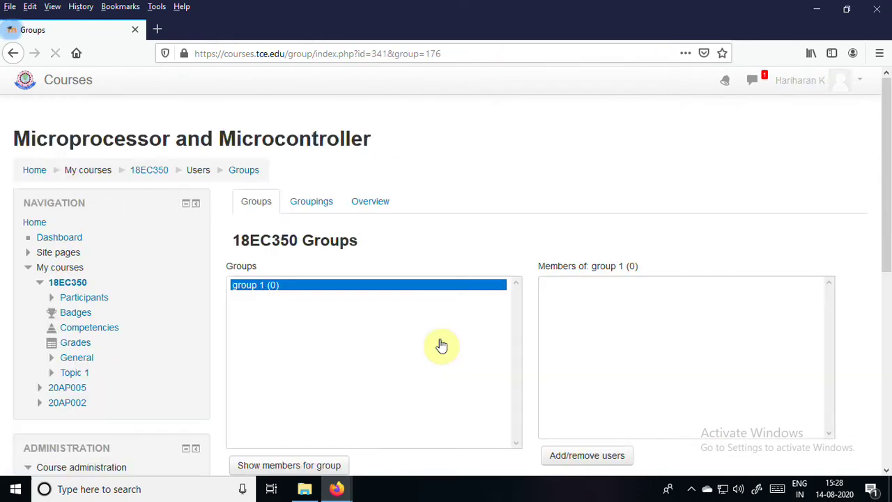
- Create and save a second course group named "group 2"
scroll(269, 318, "down", 1)
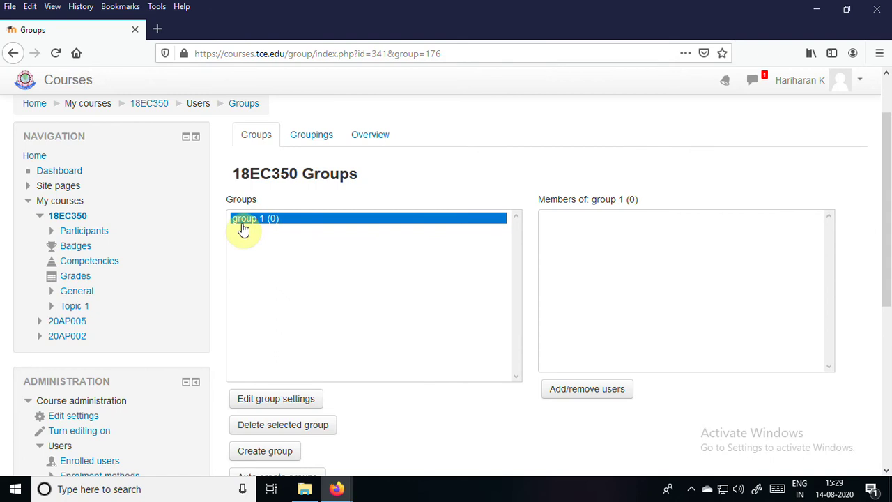
scroll(300, 354, "down", 2)
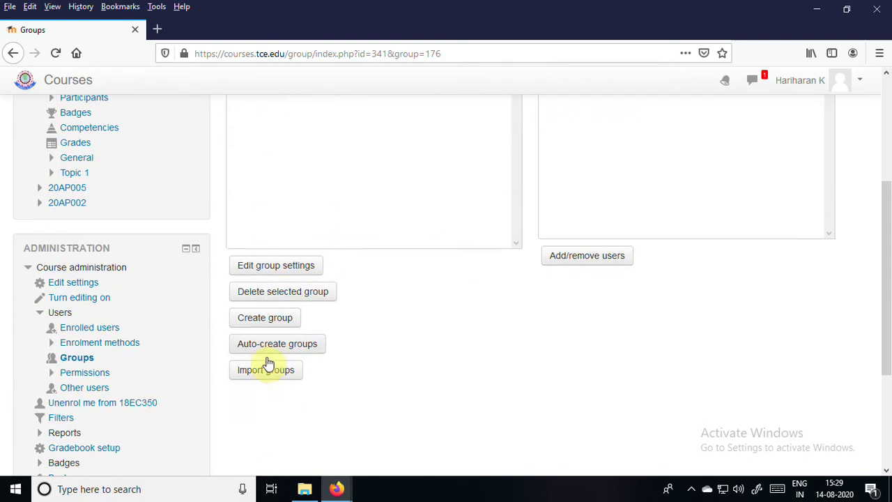
left_click(263, 318)
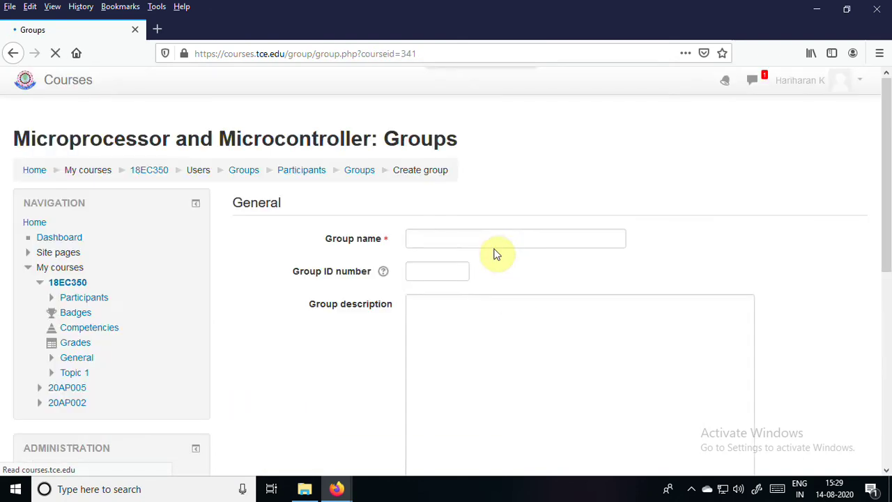
left_click(473, 245)
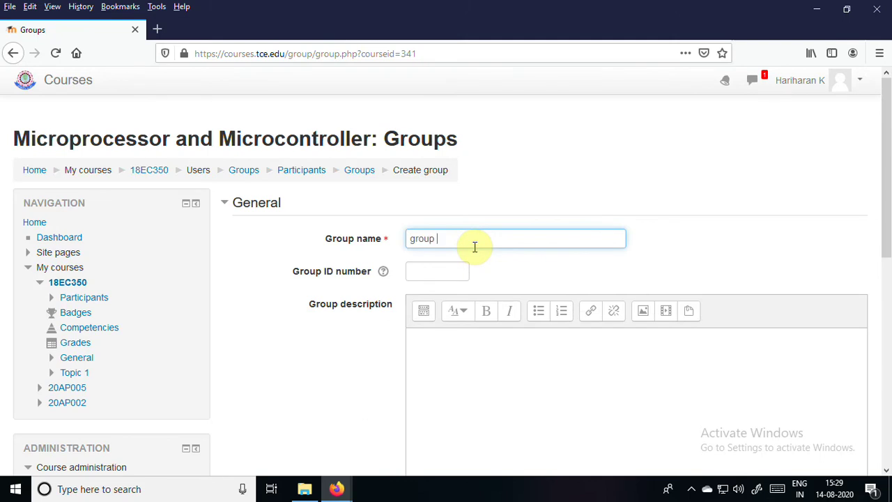
scroll(524, 358, "down", 5)
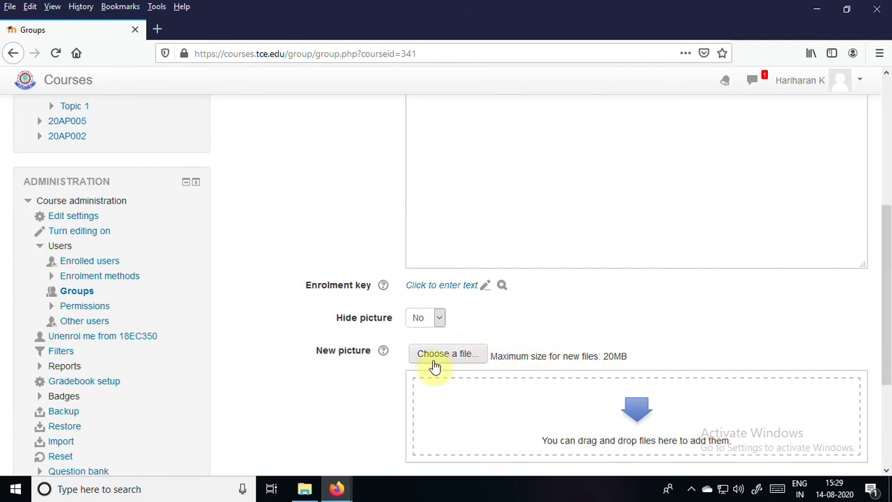
scroll(446, 376, "down", 3)
left_click(436, 333)
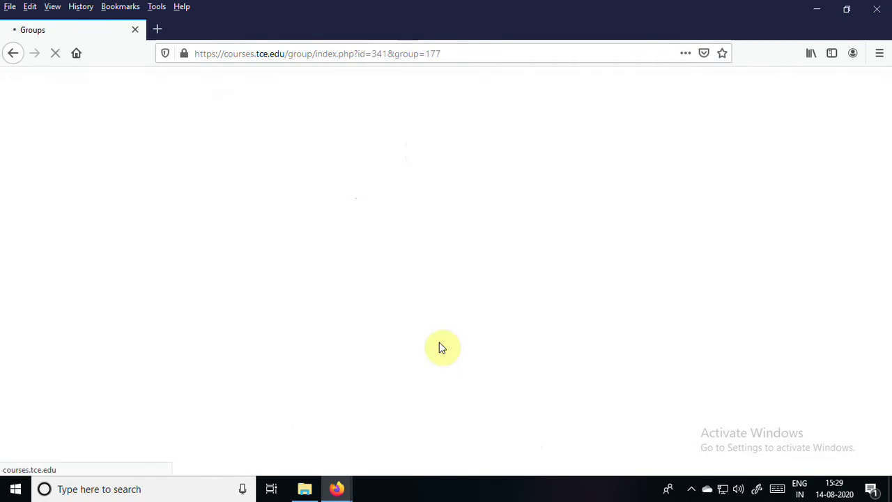
- Create and save a third course group named "group 3"
scroll(311, 304, "down", 3)
left_click(275, 320)
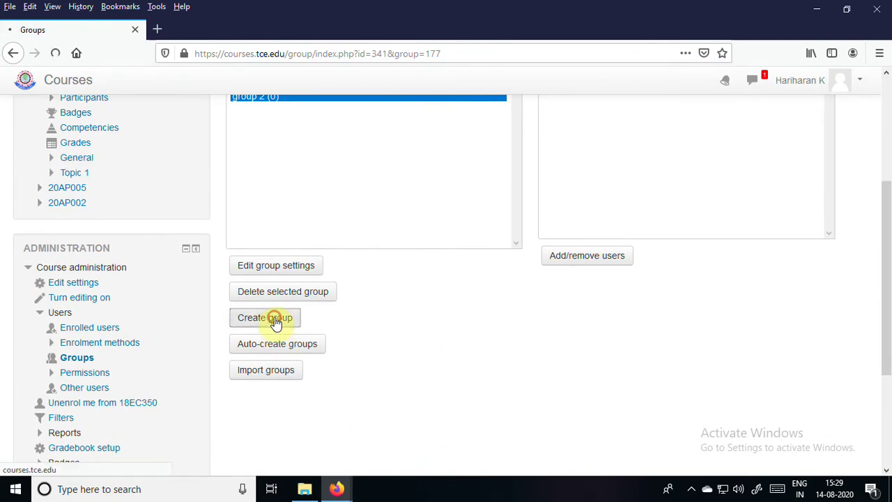
left_click(444, 245)
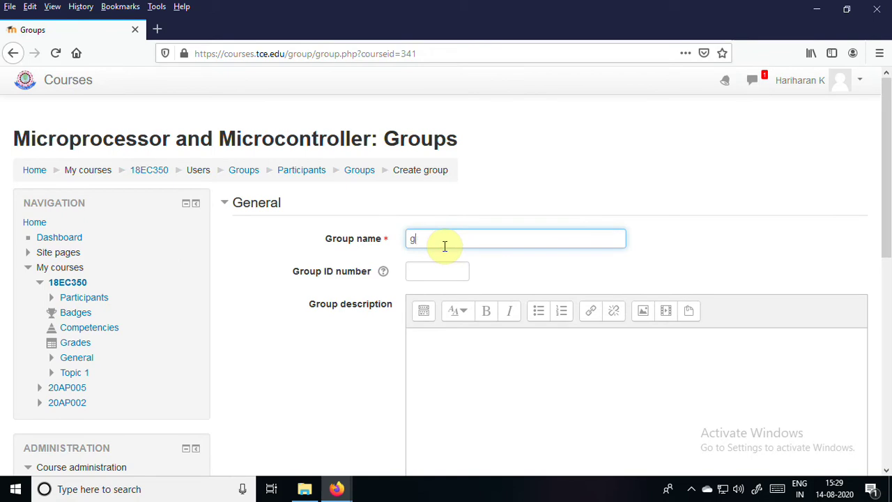
type("group3")
scroll(487, 292, "down", 3)
scroll(453, 328, "up", 3)
scroll(585, 396, "down", 5)
left_click(453, 373)
- Create and save a fourth course group named "group 4"
scroll(309, 402, "down", 3)
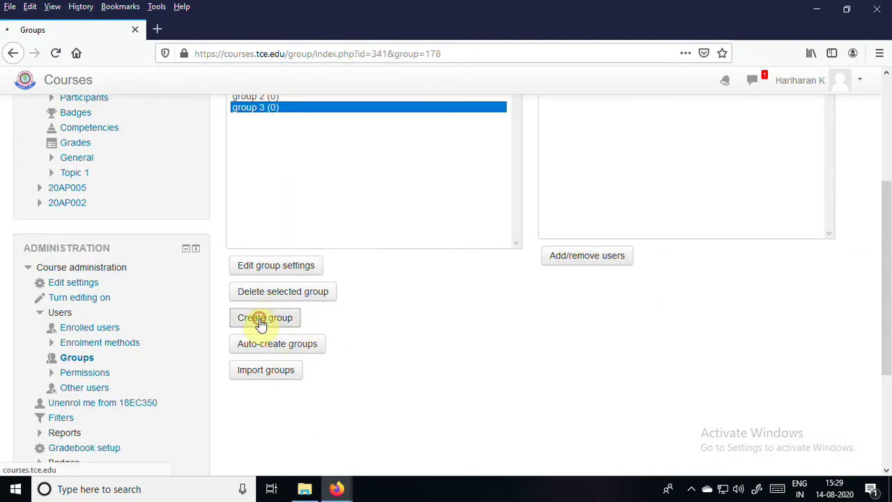
left_click(260, 320)
left_click(411, 237)
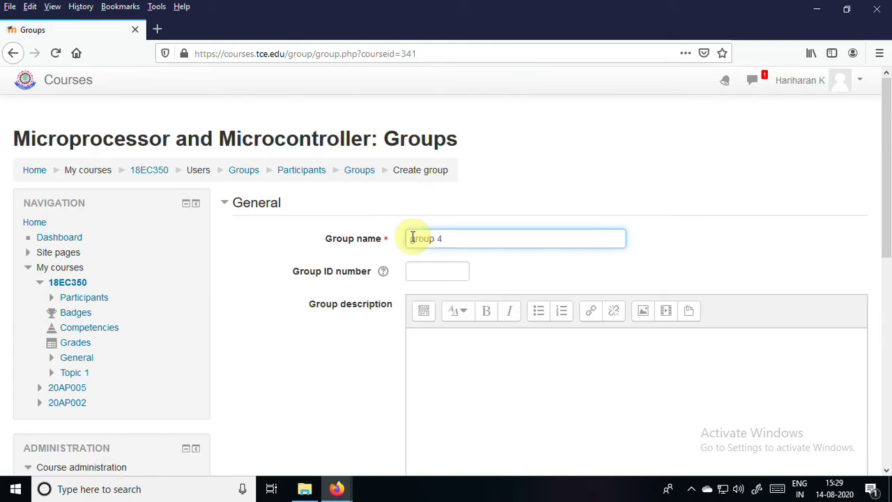
scroll(446, 362, "down", 5)
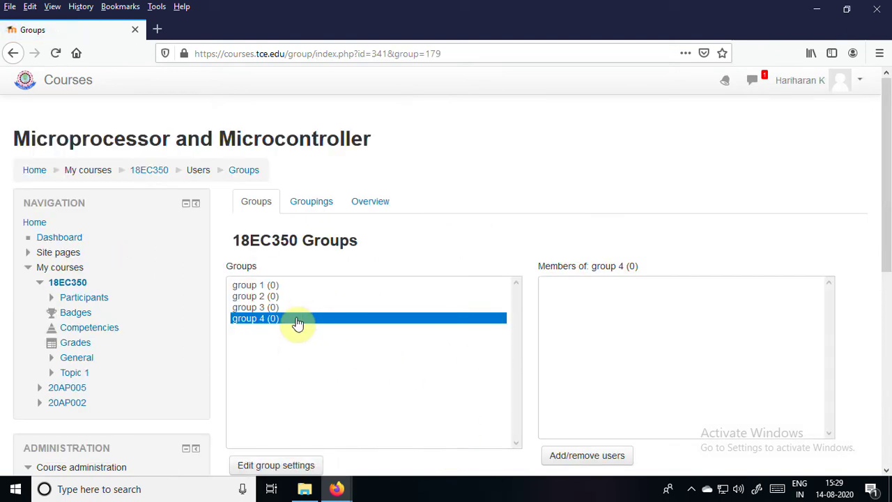
- Select group 1 and open its page for adding and removing users
scroll(303, 368, "down", 2)
scroll(303, 368, "up", 2)
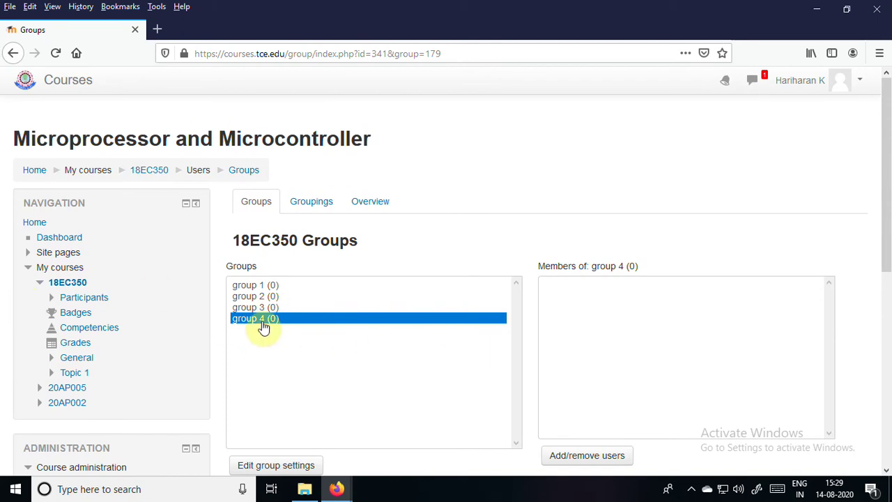
left_click(252, 284)
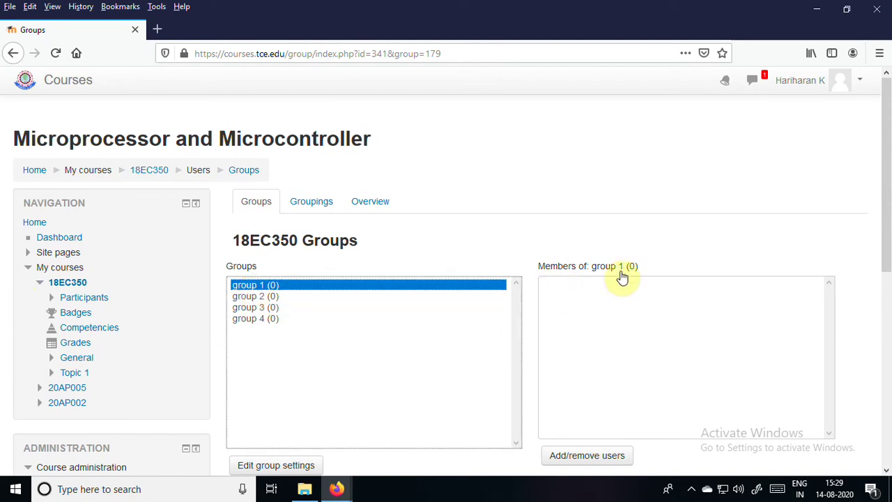
left_click(576, 454)
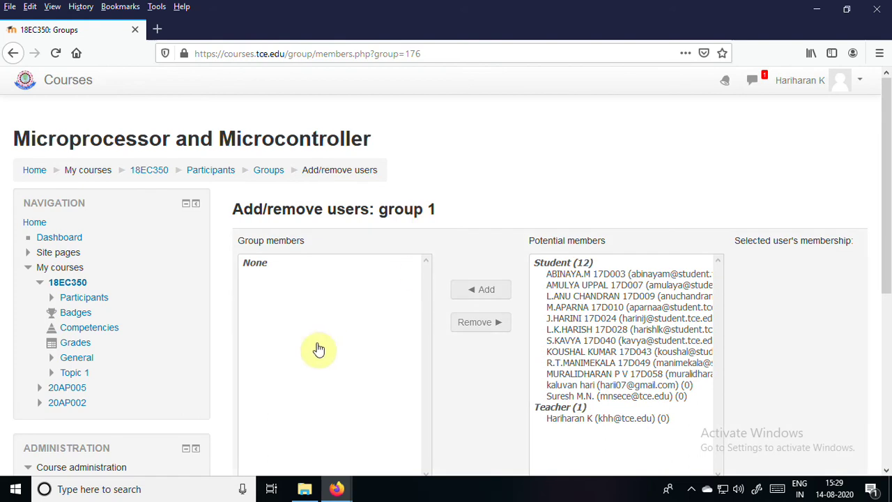
- Add the first student in the potential members list to group 1
scroll(436, 317, "down", 3)
scroll(530, 299, "up", 1)
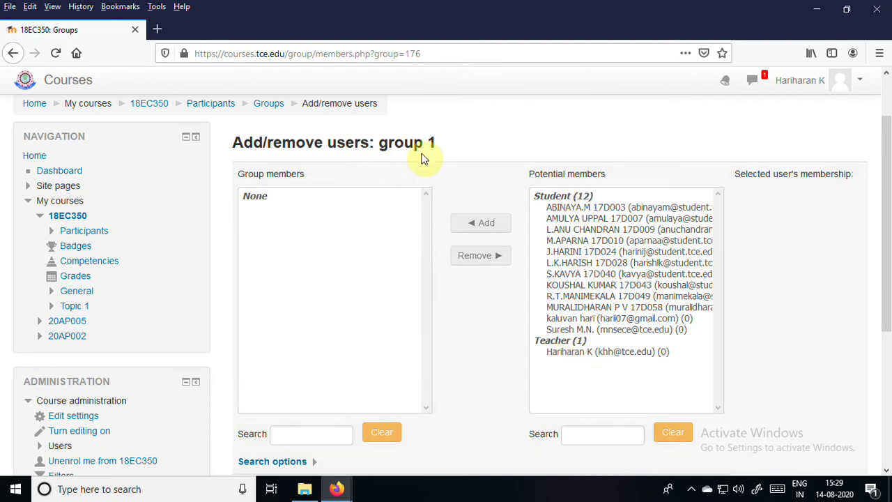
left_click(620, 207)
left_click(475, 227)
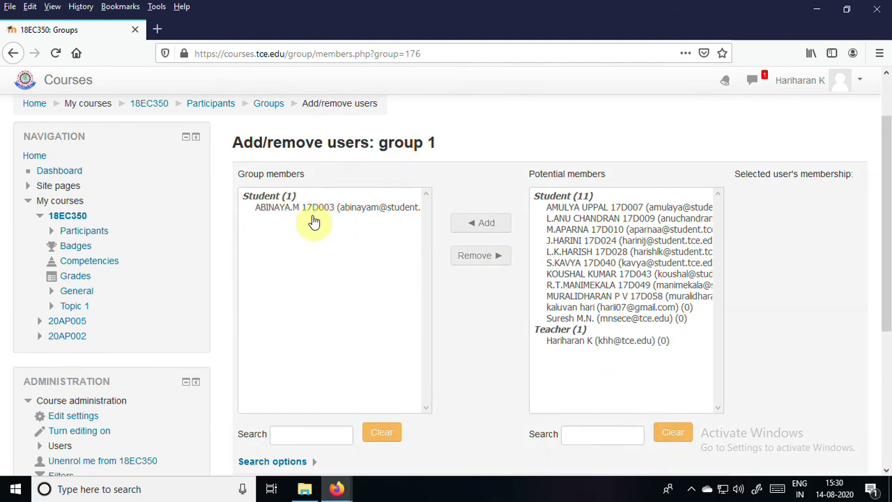
- Add the second listed student and then the fifth remaining student to group 1, and return to the course's groups list
left_click(637, 218)
left_click(486, 224)
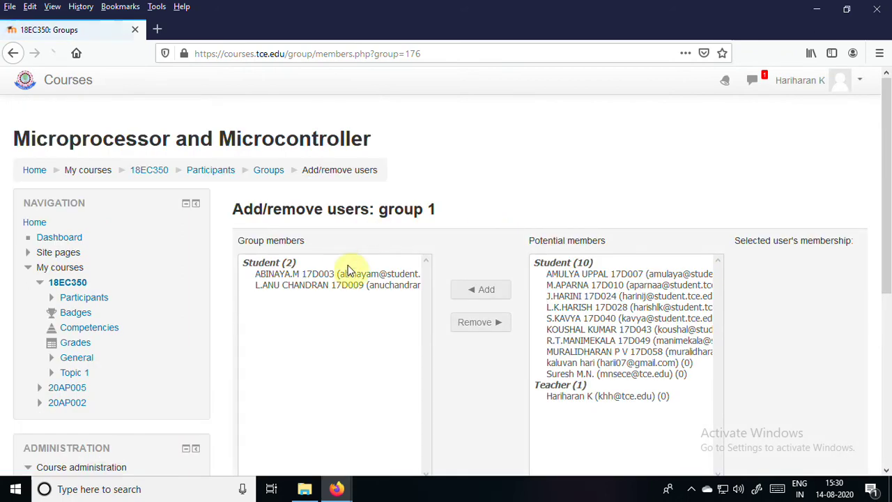
left_click(591, 320)
left_click(483, 289)
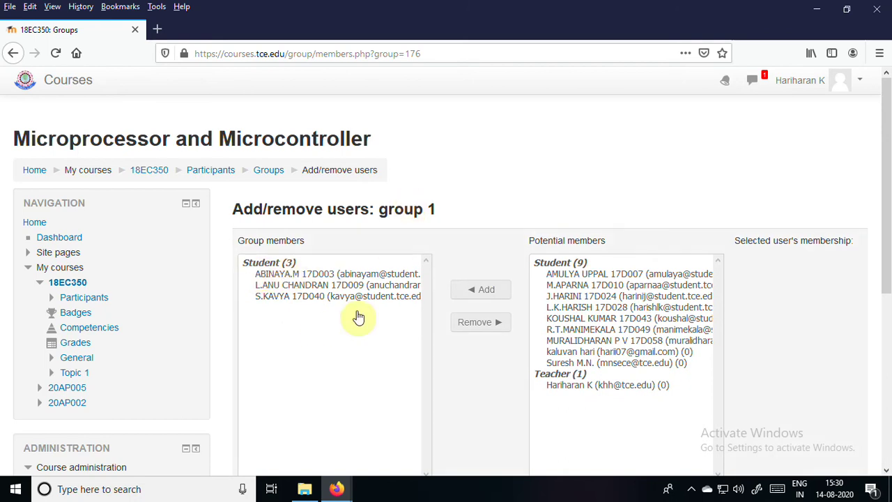
scroll(351, 323, "down", 3)
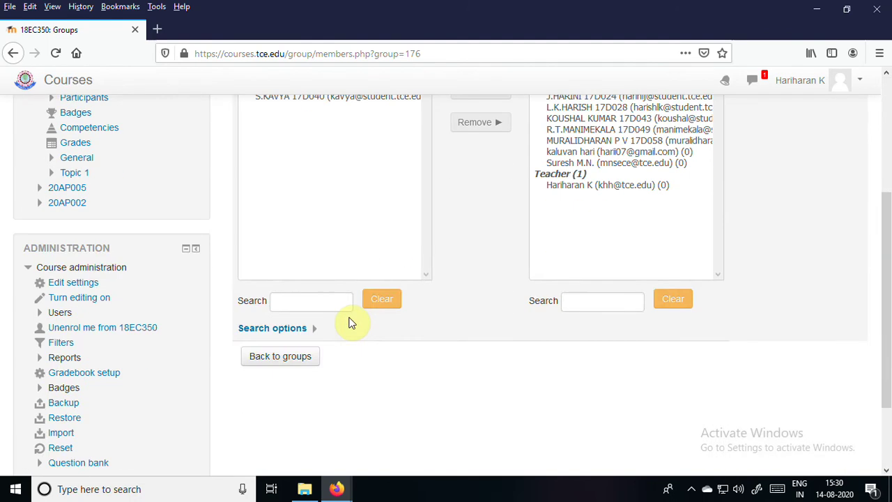
left_click(281, 356)
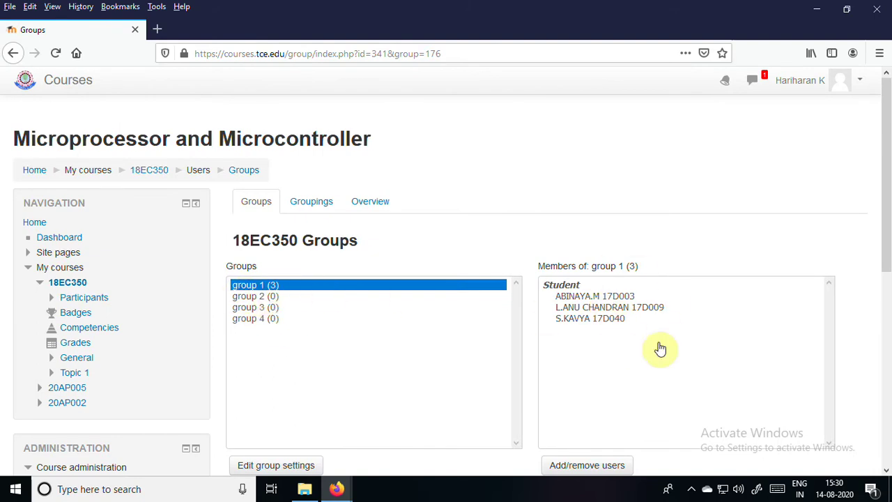
- Select group 2 and open its page for adding and removing users
left_click(256, 297)
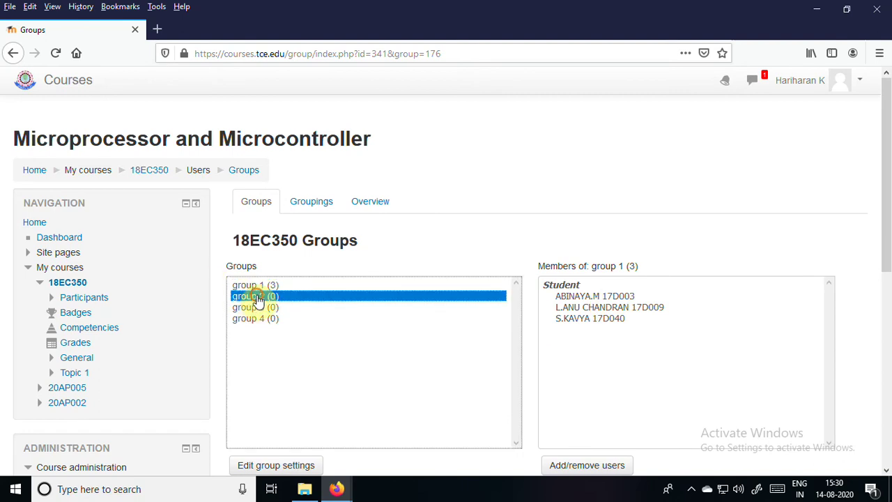
left_click(587, 326)
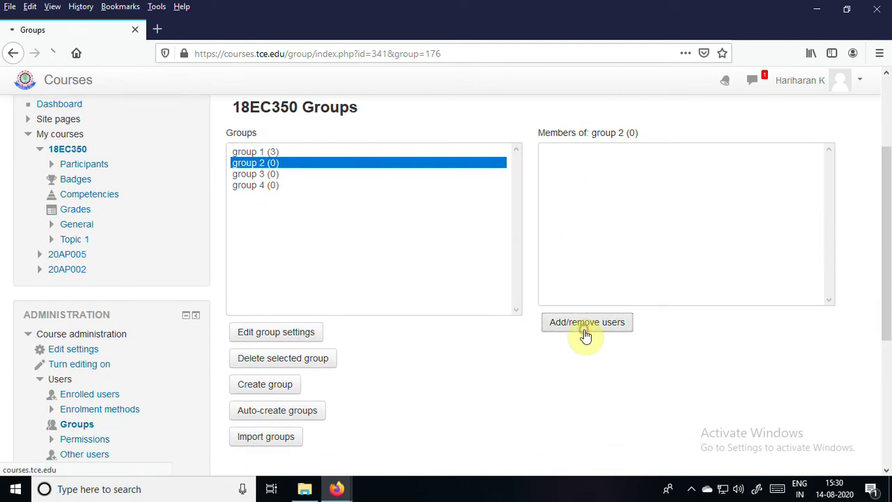
scroll(610, 314, "down", 2)
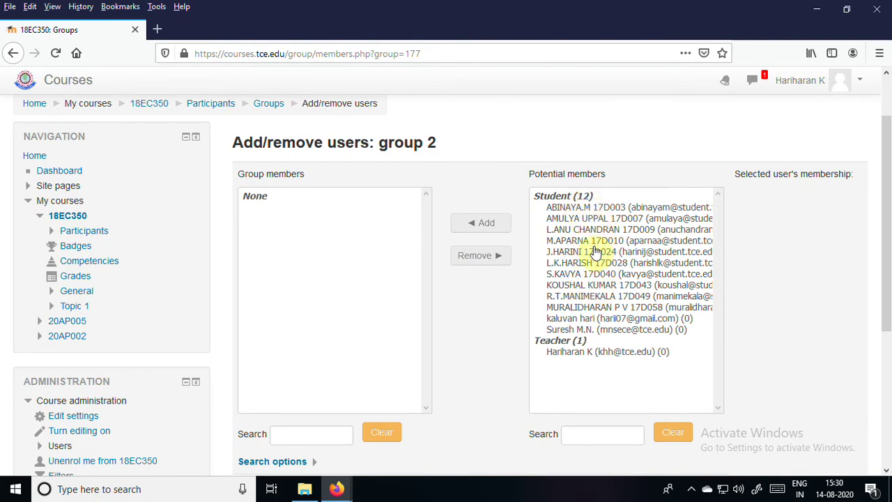
- Check the group membership of the first two potential members and add the second student to group 2
left_click(597, 208)
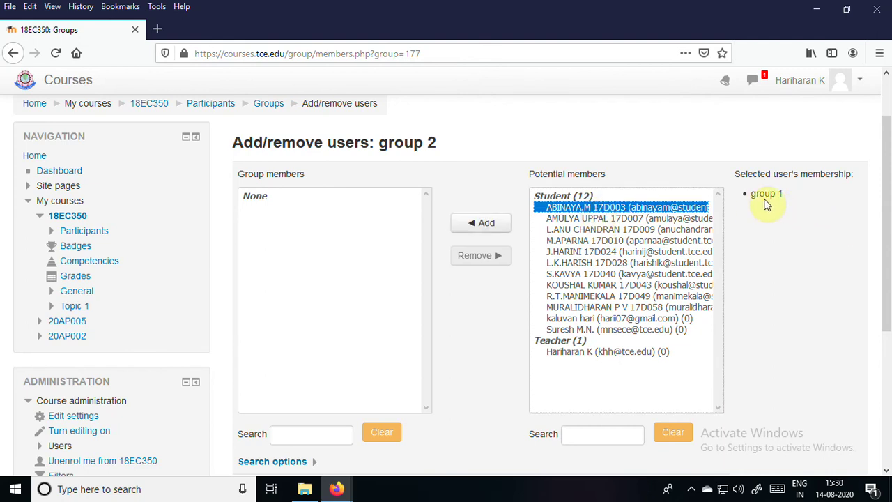
left_click(585, 219)
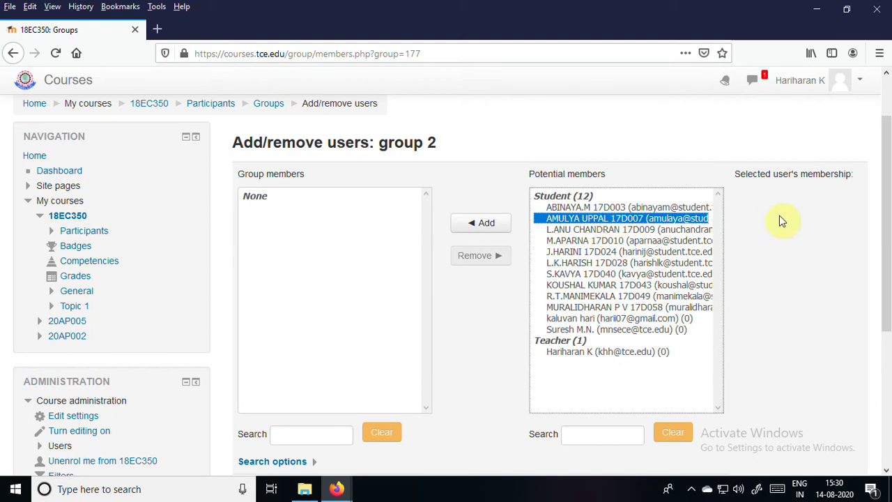
left_click(480, 223)
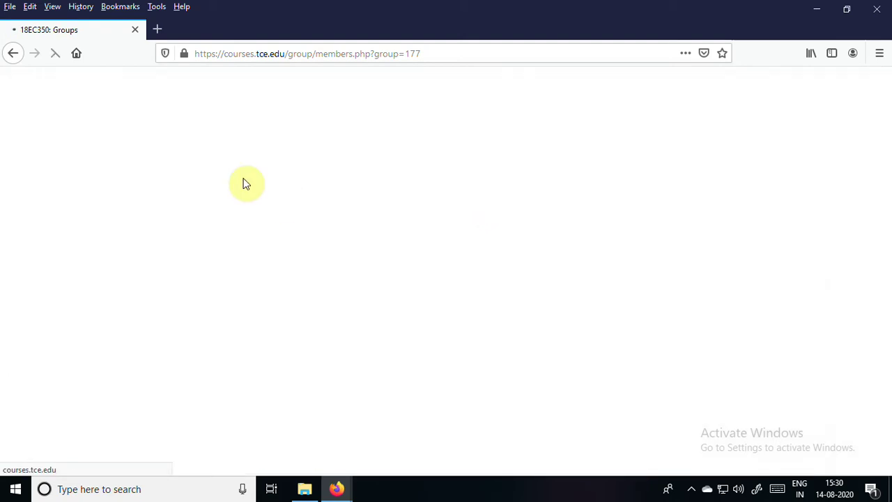
- Check the memberships of the first few potential members and add the third listed student to group 2
scroll(706, 288, "down", 3)
left_click(600, 164)
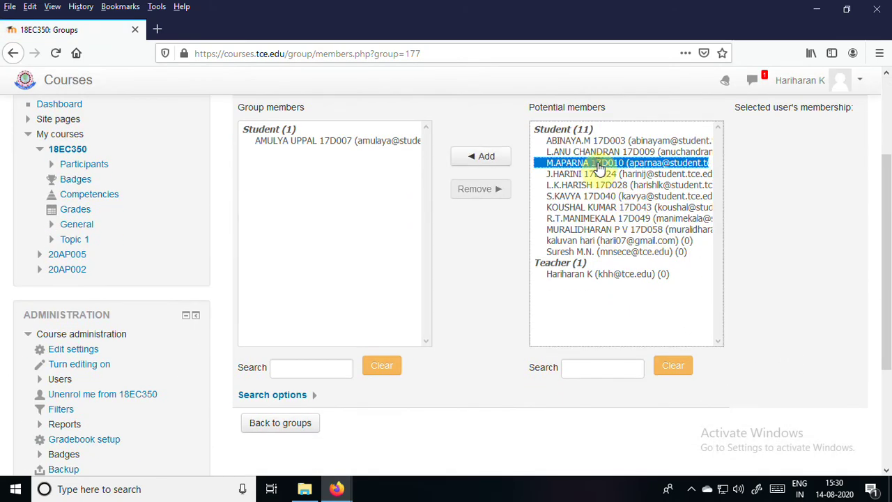
left_click(613, 142)
left_click(616, 153)
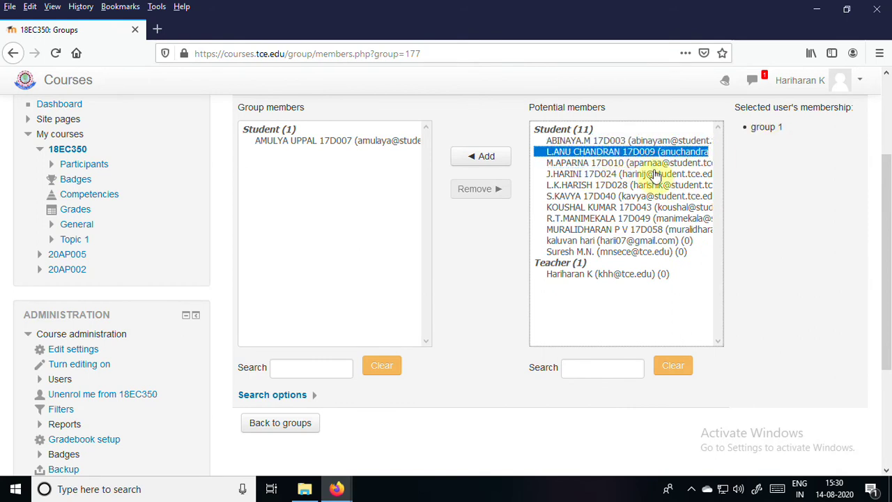
left_click(618, 177)
left_click(621, 165)
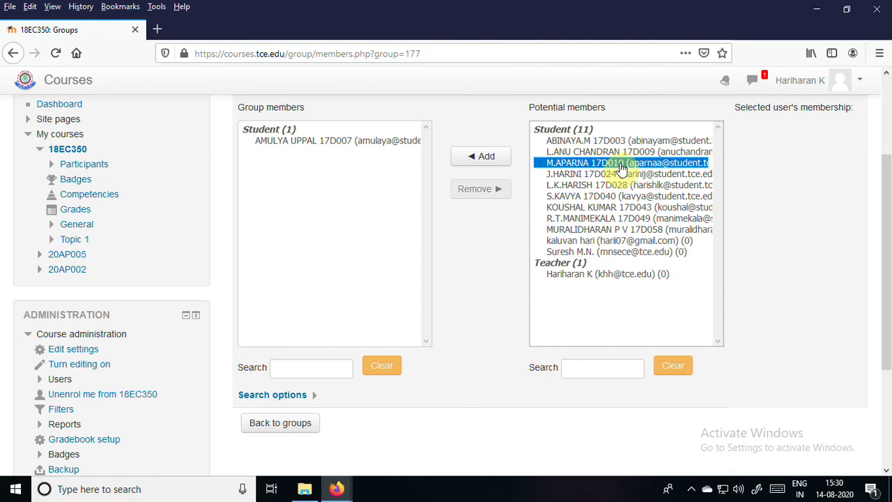
left_click(601, 153)
left_click(605, 164)
left_click(485, 159)
- Check which remaining students already belong to a group, add the third listed one to group 2, and return to the groups list
scroll(577, 354, "down", 2)
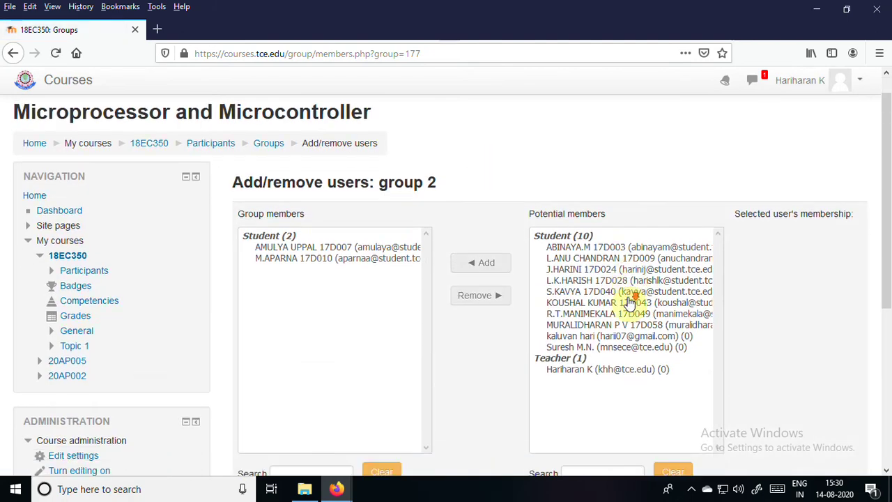
left_click(608, 230)
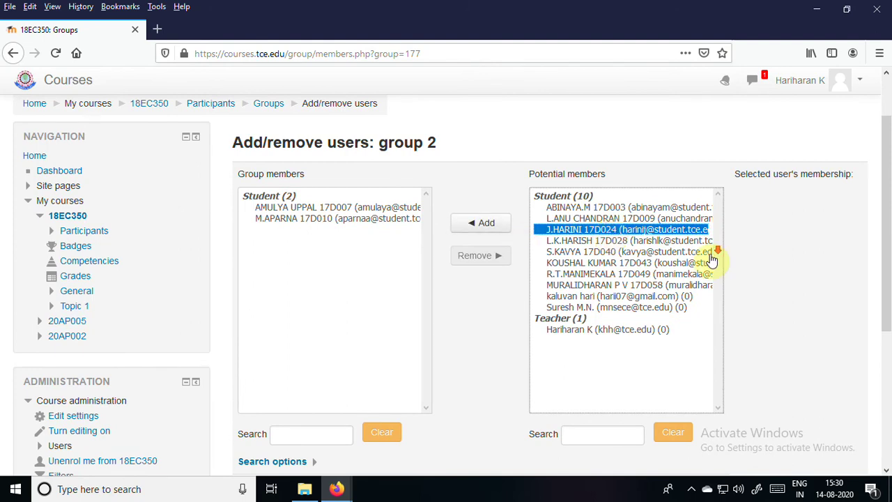
scroll(704, 258, "down", 3)
scroll(631, 169, "up", 2)
left_click(622, 151)
left_click(621, 140)
left_click(617, 152)
left_click(614, 165)
left_click(615, 176)
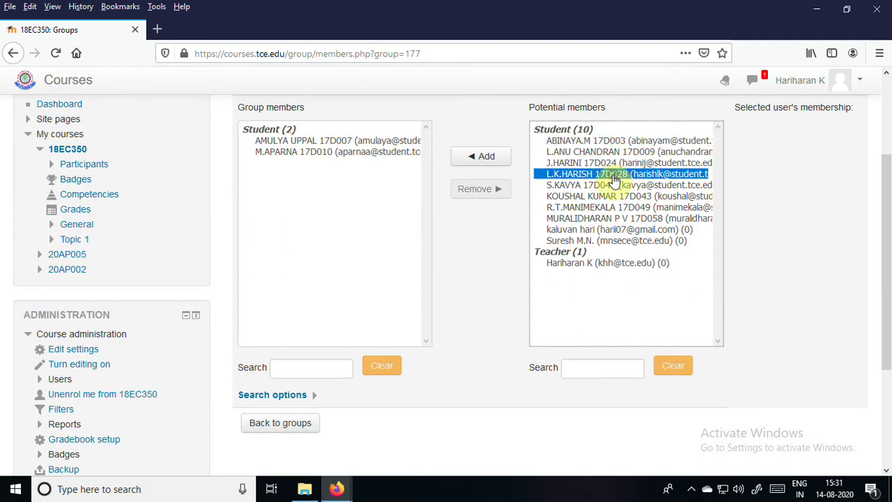
left_click(616, 163)
left_click(478, 155)
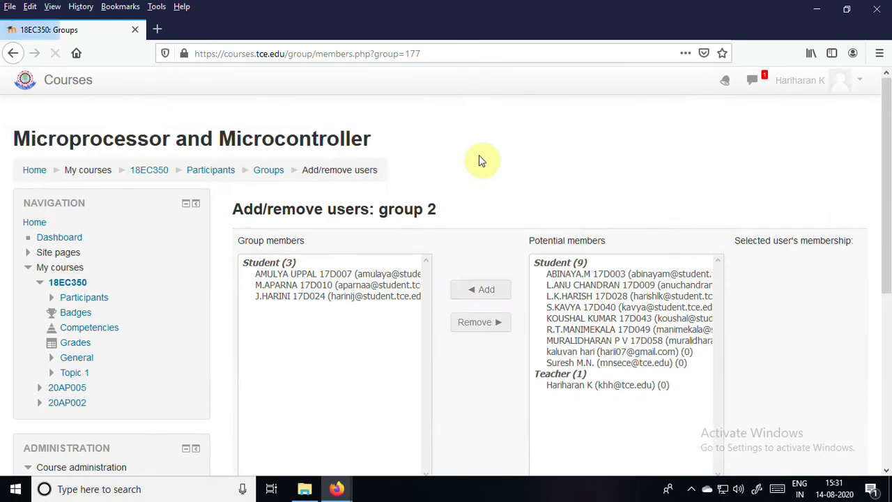
scroll(402, 253, "down", 3)
left_click(278, 293)
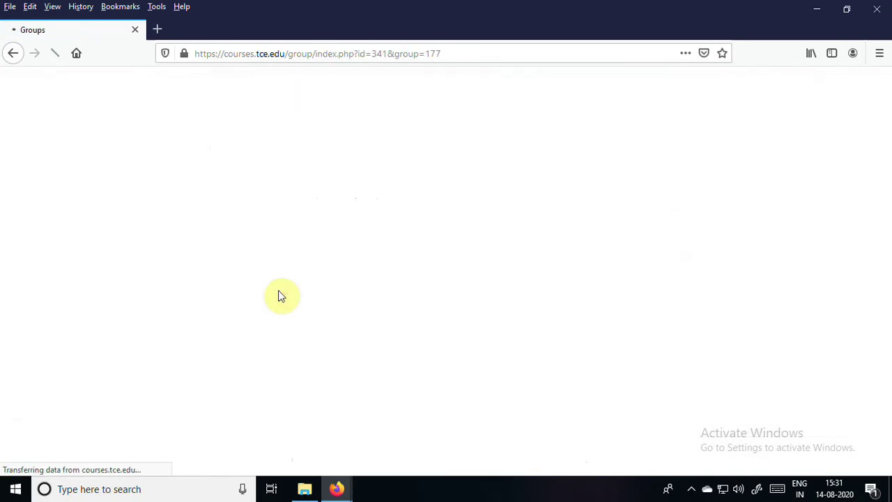
- View the members of group 1 and group 2 in turn
scroll(384, 333, "down", 3)
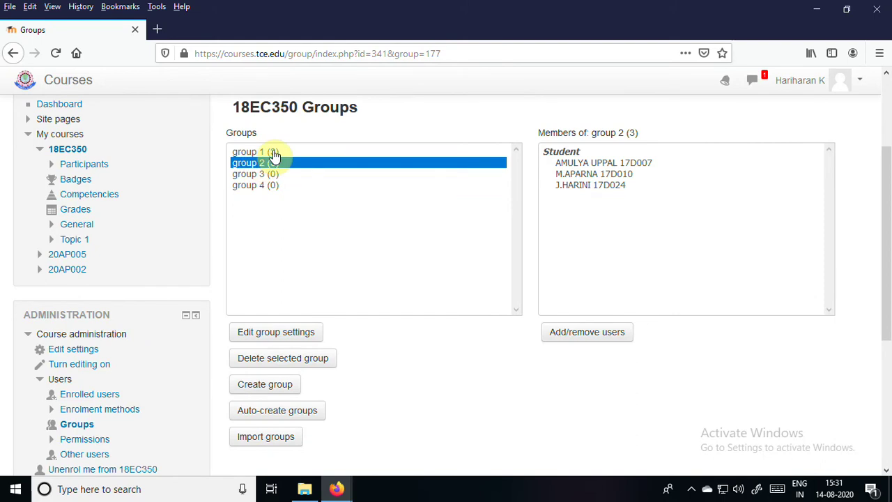
left_click(272, 152)
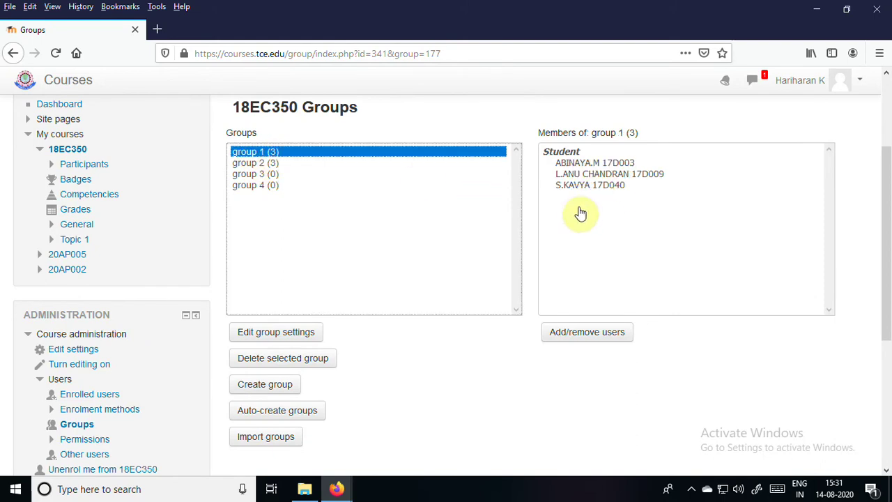
left_click(273, 165)
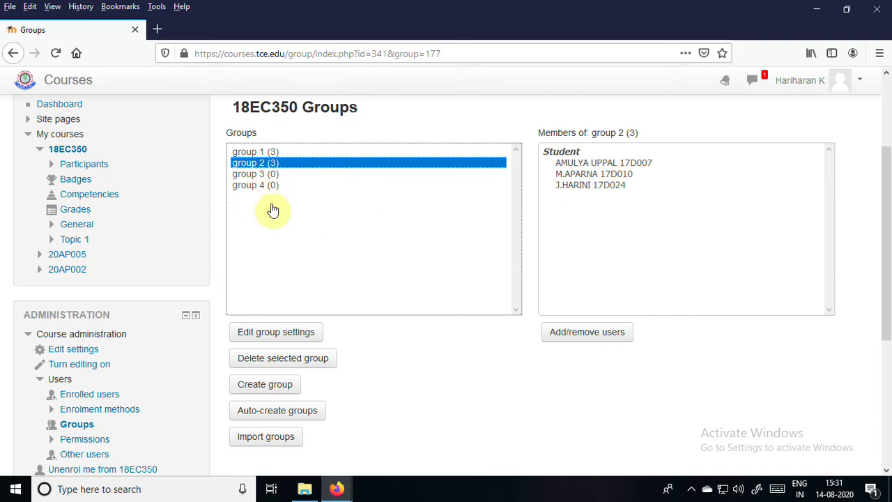
- Select group 3 and open its page for adding and removing users
left_click(251, 174)
left_click(591, 196)
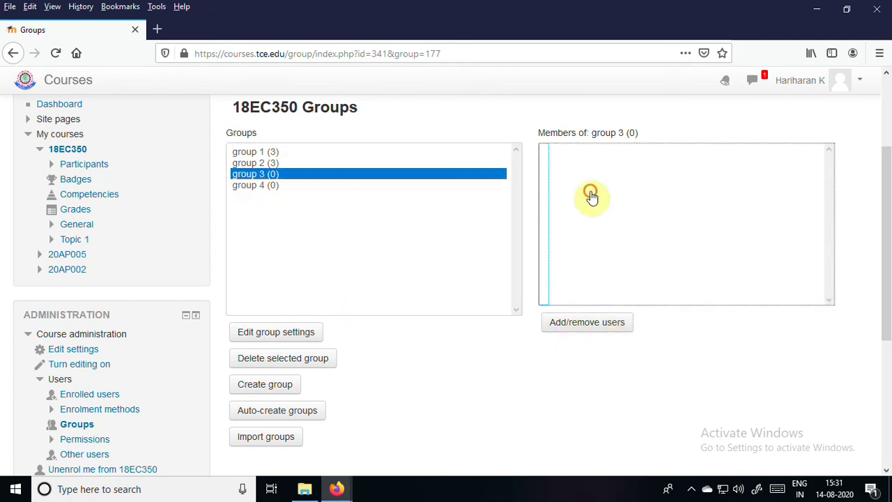
left_click(258, 175)
scroll(461, 219, "up", 3)
scroll(404, 321, "down", 3)
left_click(580, 321)
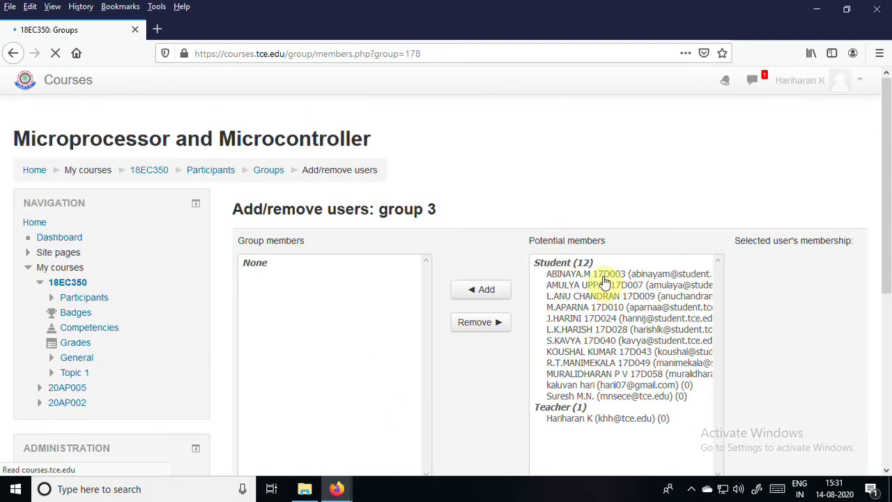
- Check the memberships of the fifth and sixth listed students and add the sixth one to group 3
scroll(633, 277, "down", 3)
scroll(646, 280, "up", 2)
left_click(576, 271)
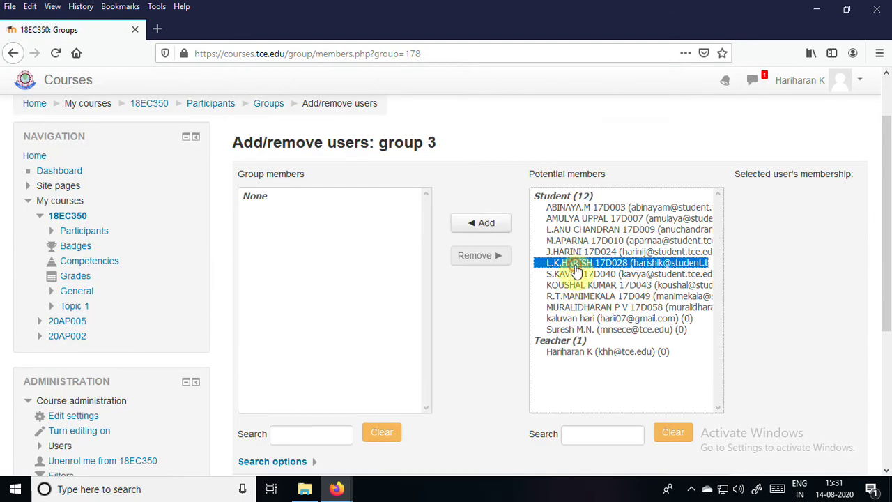
left_click(580, 252)
left_click(580, 264)
left_click(479, 223)
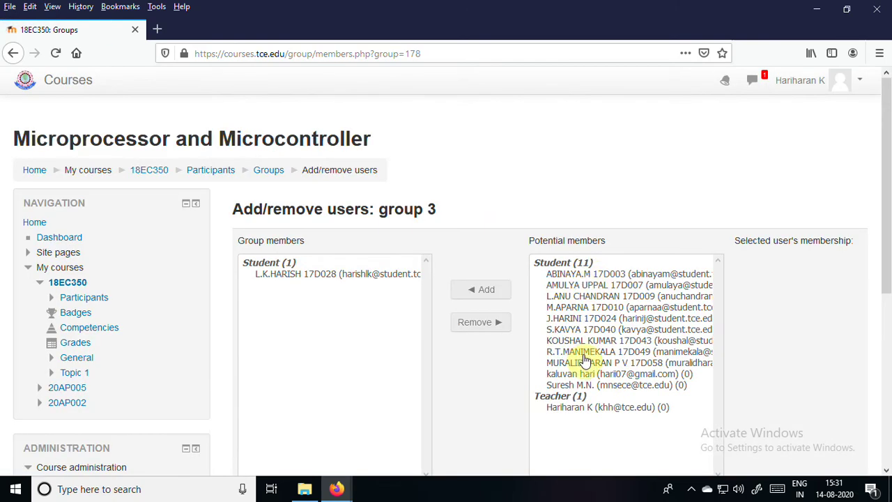
- Add the seventh potential student to group 3, repeat for the one moving into that place, and return to the groups list
left_click(585, 340)
left_click(469, 291)
left_click(558, 342)
left_click(478, 290)
scroll(477, 294, "down", 5)
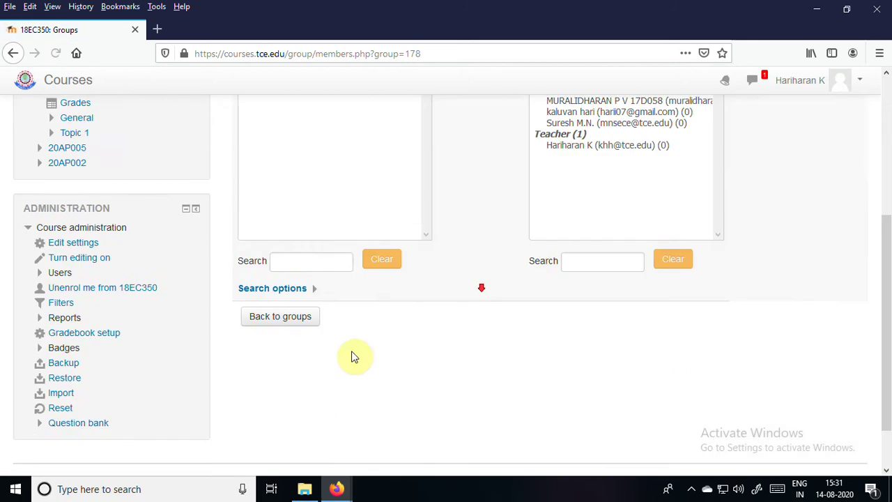
left_click(285, 291)
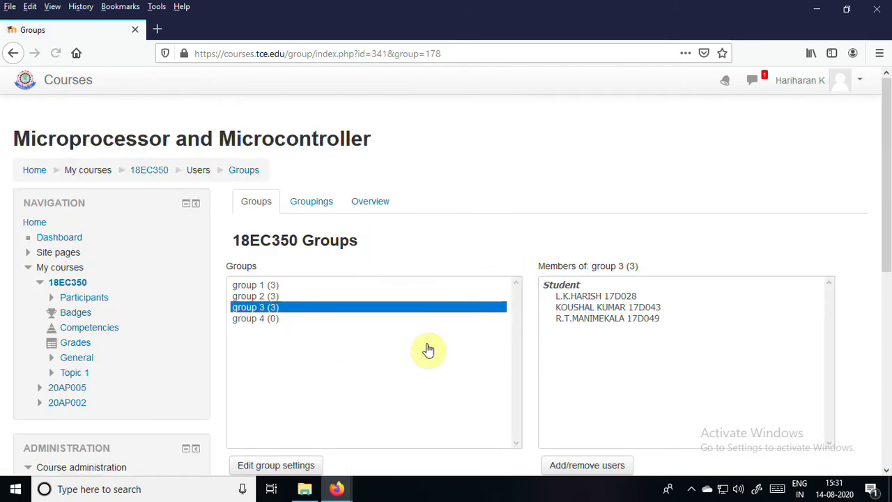
- Select group 4 and open its page for adding and removing users
left_click(255, 318)
scroll(636, 336, "down", 2)
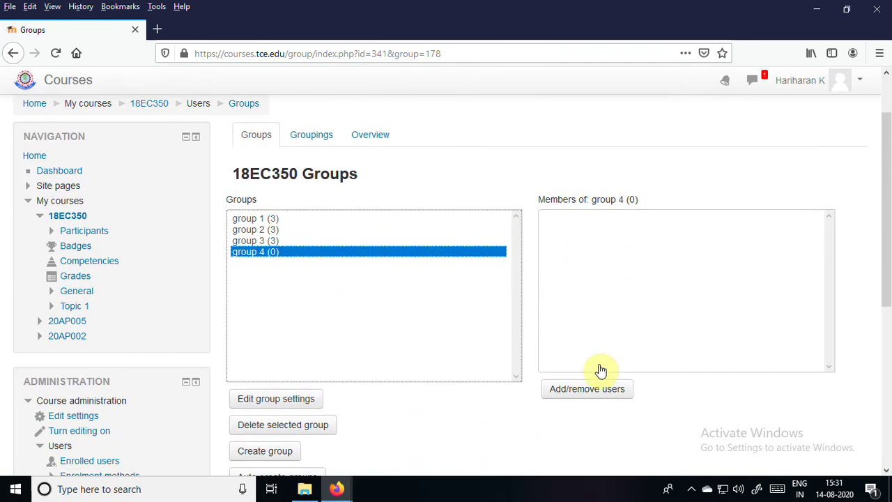
left_click(577, 393)
scroll(640, 304, "down", 2)
- Add the last three students in the potential members list to group 4, one at a time
left_click(597, 263)
left_click(472, 157)
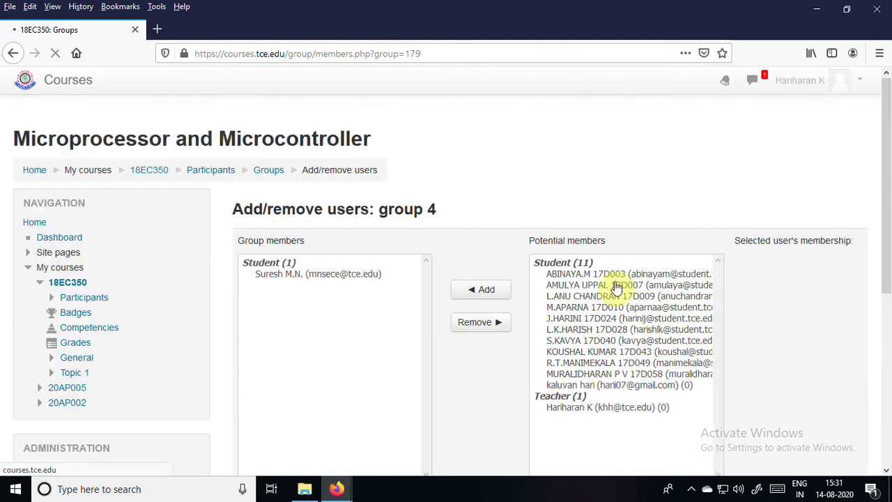
left_click(607, 375)
left_click(493, 290)
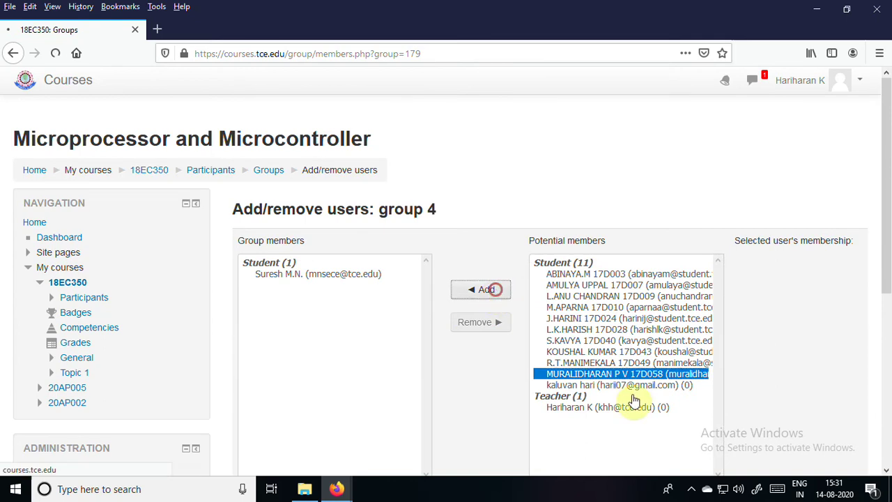
left_click(610, 363)
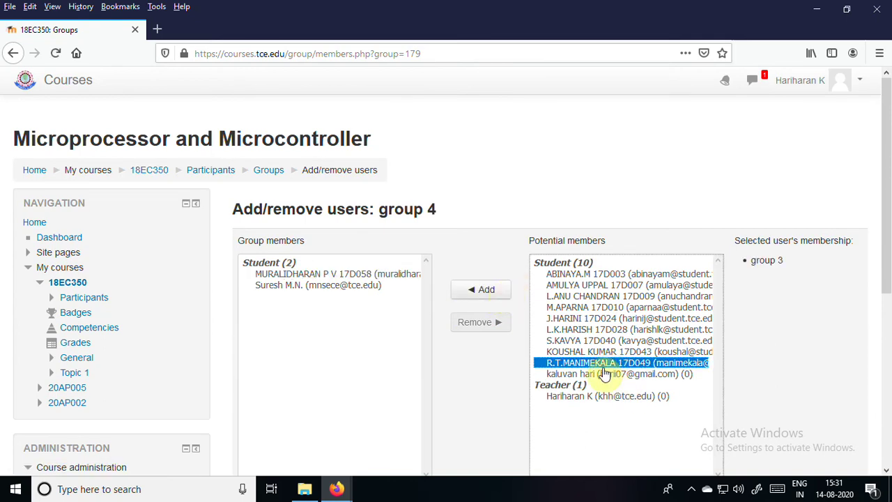
left_click(609, 375)
left_click(484, 291)
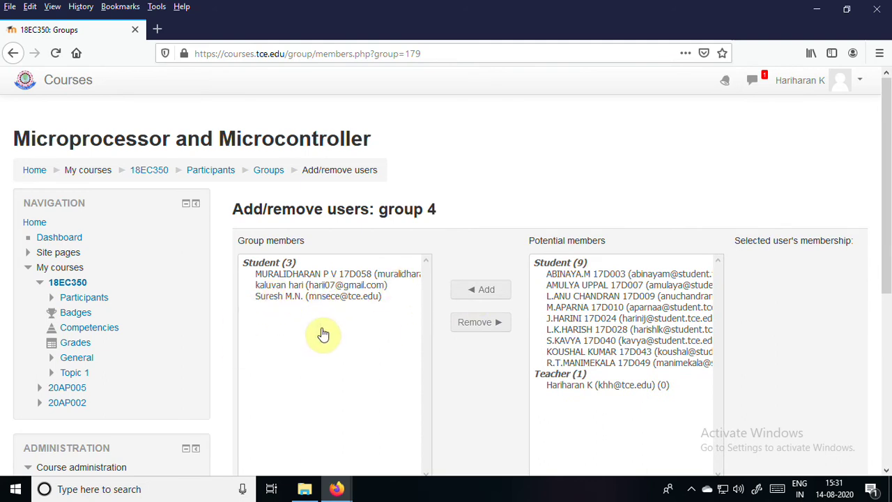
- Check the existing group memberships of several students still in the potential members list of group 4
scroll(323, 336, "down", 1)
scroll(322, 331, "down", 2)
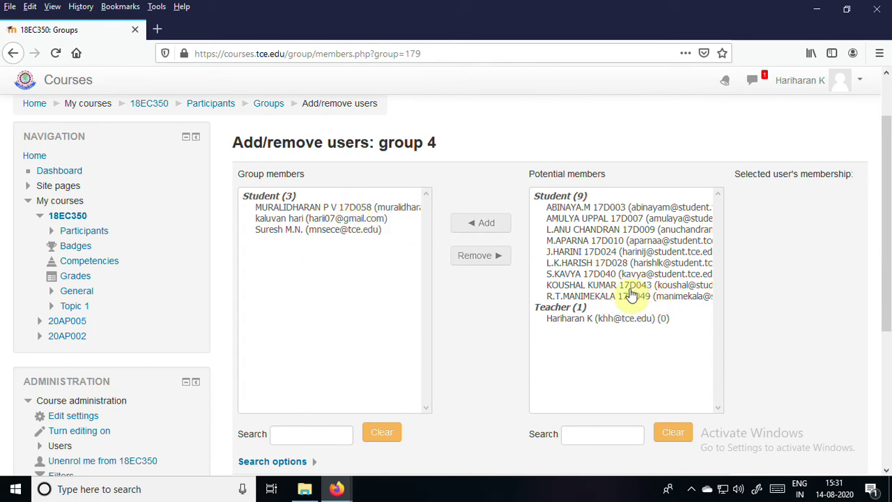
left_click(600, 273)
left_click(600, 263)
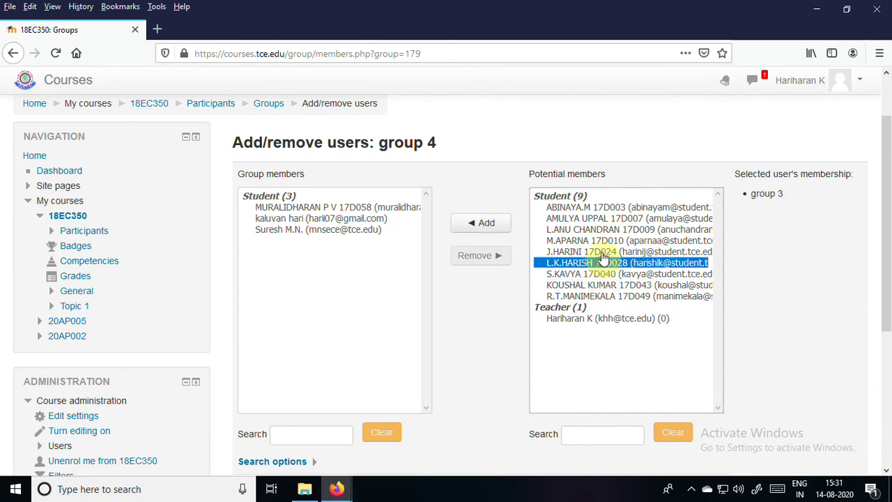
left_click(600, 253)
left_click(602, 230)
left_click(602, 218)
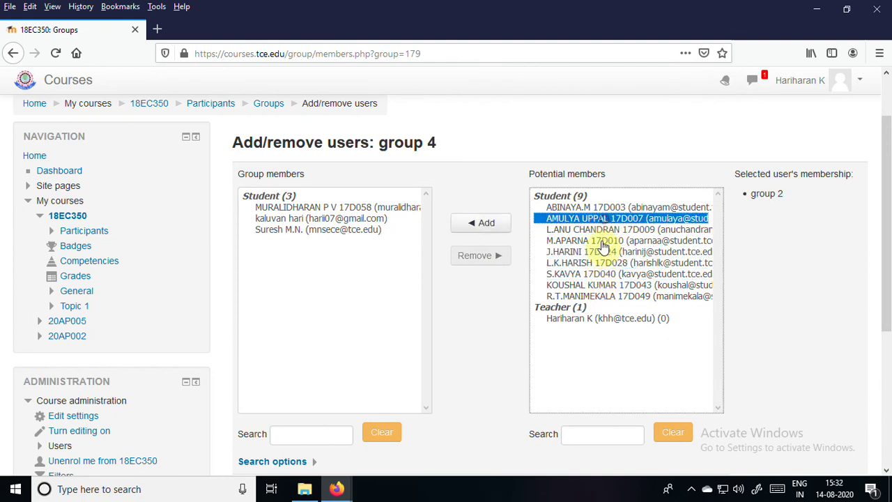
- Check which groups the remaining students in group 4's potential members list, down to the last one, already belong to
left_click(602, 241)
left_click(610, 296)
left_click(610, 263)
left_click(610, 252)
left_click(610, 274)
left_click(610, 285)
left_click(610, 296)
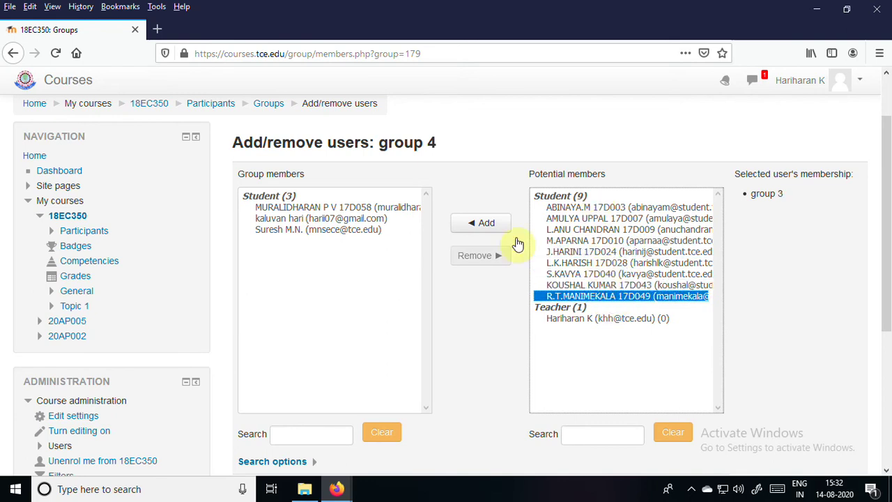
- Return from group 4's membership page to the course's groups list and look over the four groups
scroll(460, 380, "down", 5)
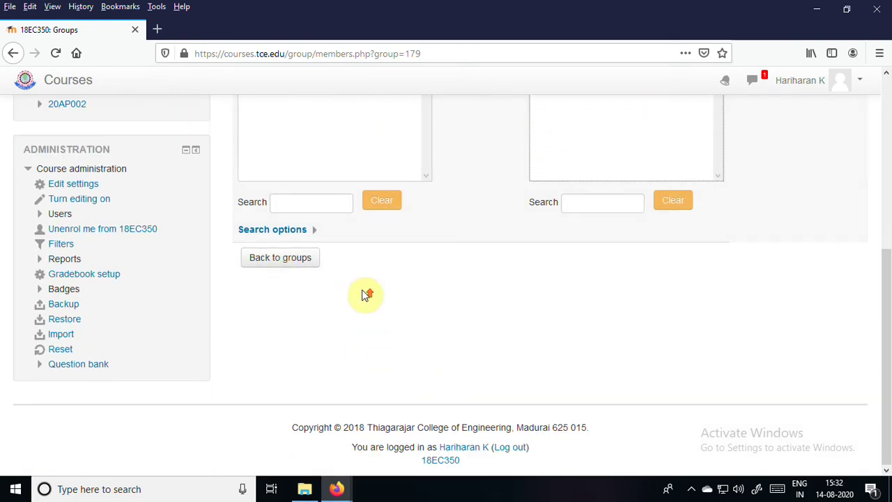
scroll(346, 294, "up", 4)
scroll(306, 401, "down", 2)
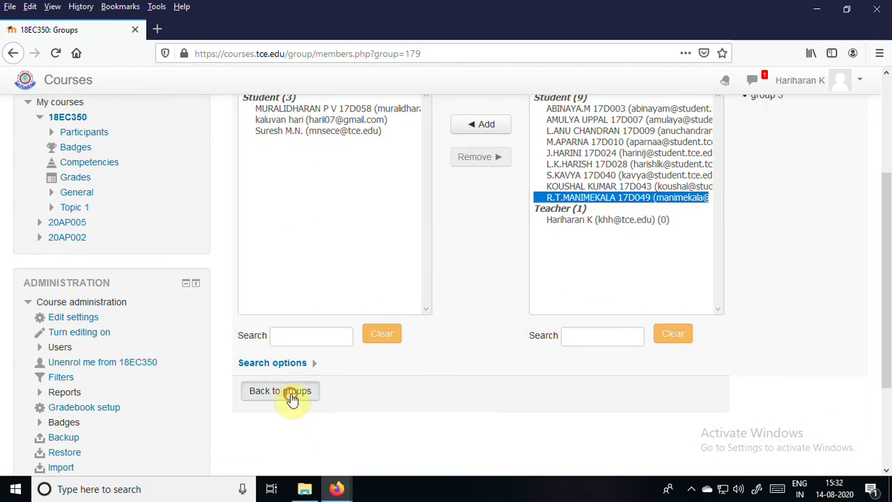
left_click(293, 393)
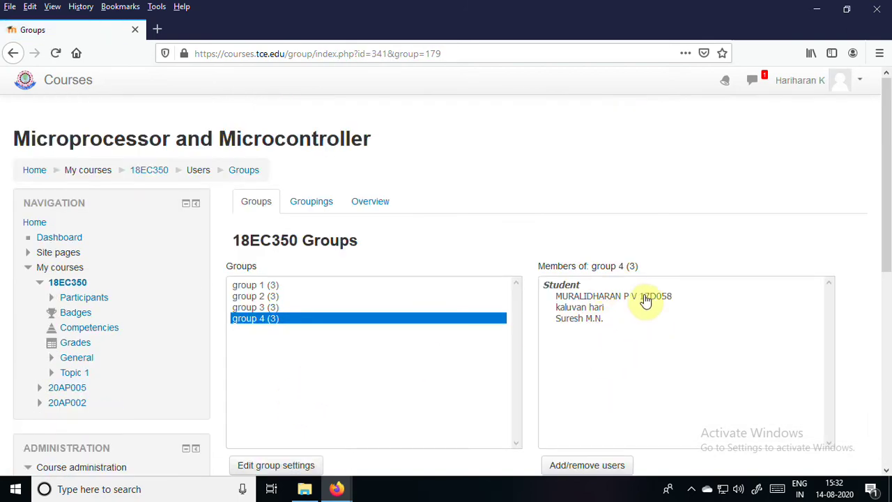
scroll(571, 263, "down", 2)
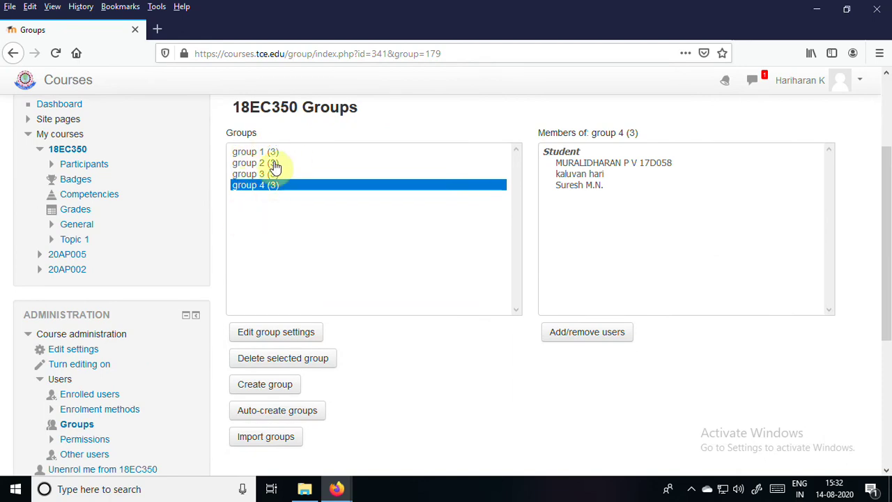
scroll(380, 252, "down", 2)
scroll(353, 318, "up", 1)
scroll(353, 321, "up", 2)
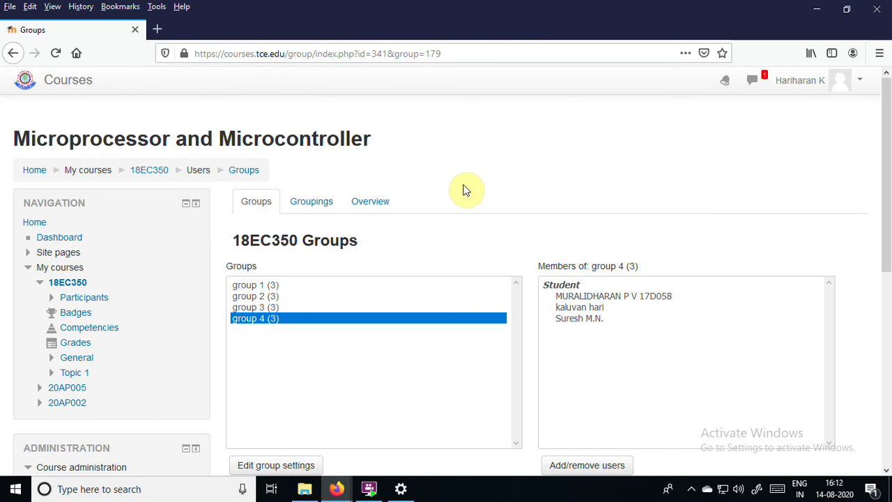
- Create a grouping named Assignment-1 in the course and save it
left_click(314, 202)
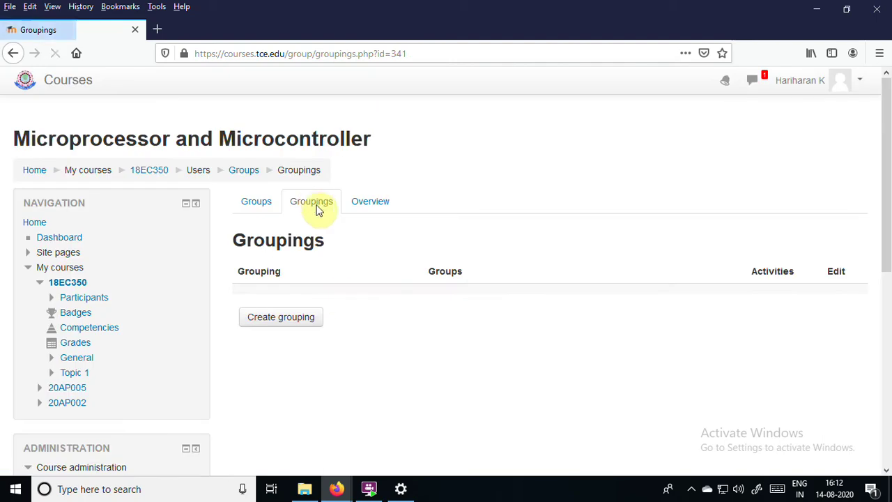
left_click(269, 323)
left_click(415, 275)
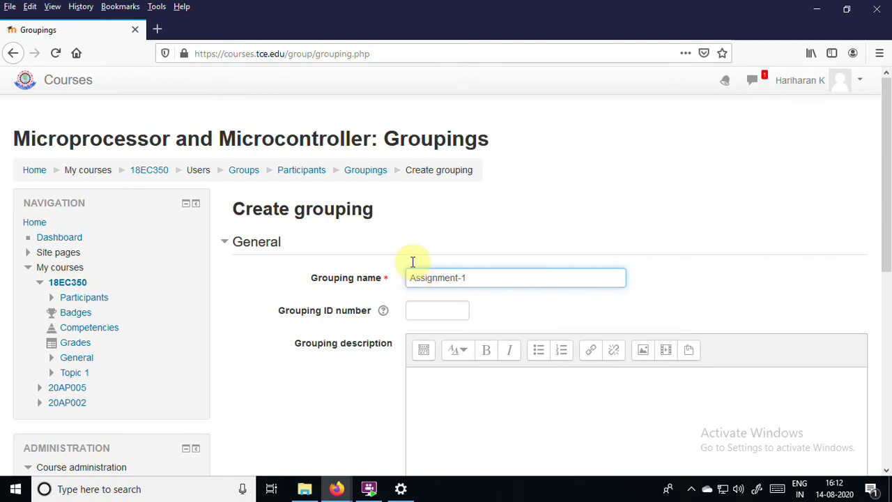
type("Assignment-1")
scroll(415, 275, "down", 5)
left_click(446, 350)
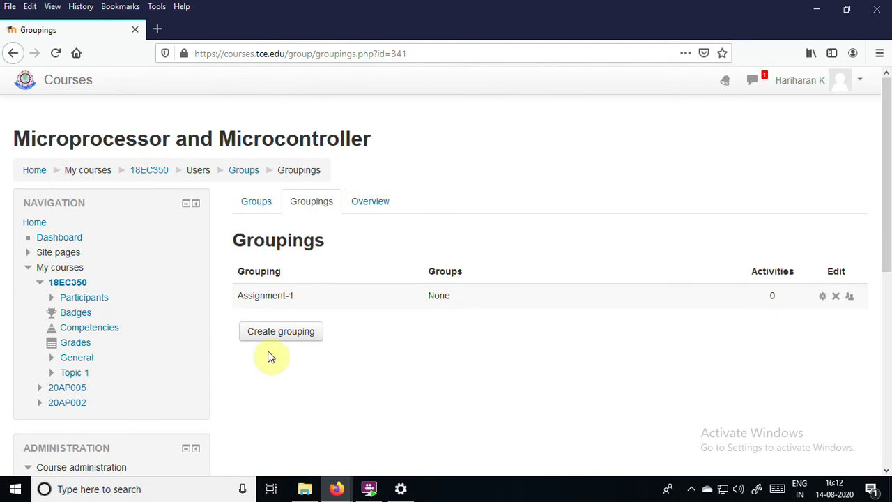
- Create a second grouping named Assignment-2 and save it
left_click(275, 333)
left_click(430, 280)
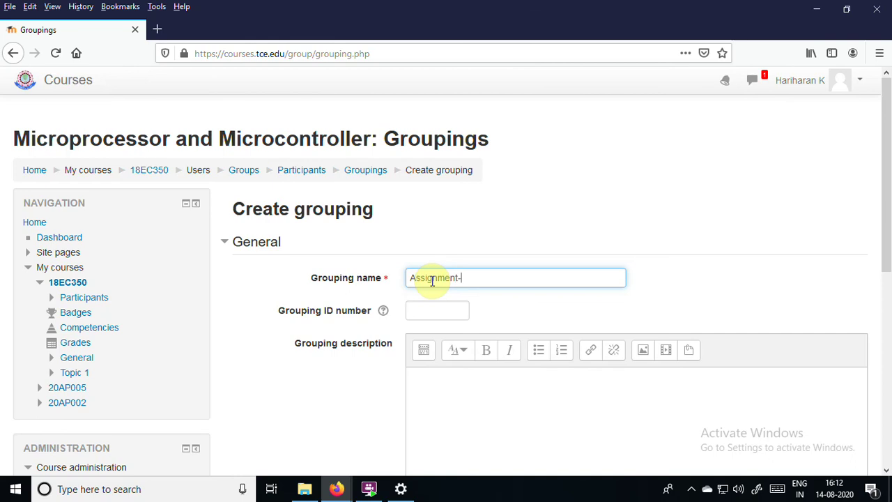
scroll(453, 348, "down", 4)
left_click(456, 351)
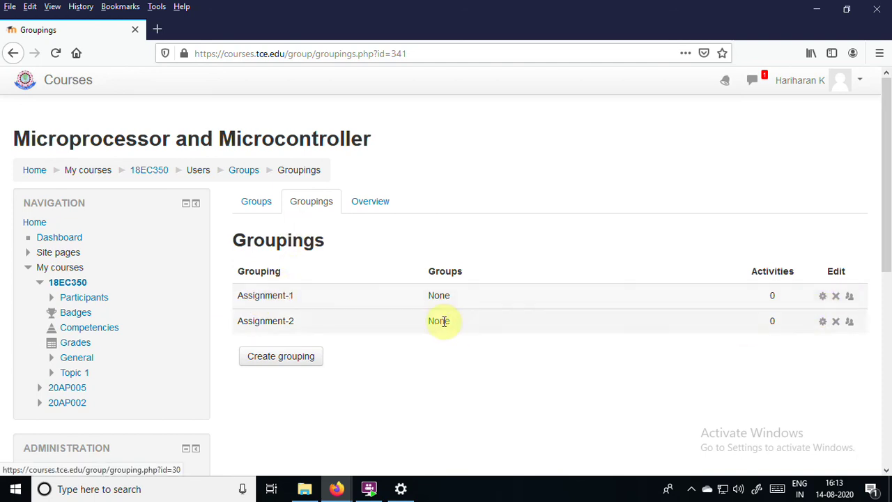
- Add group 1 and group 4 to the Assignment-1 grouping and return to the groupings list
left_click(850, 297)
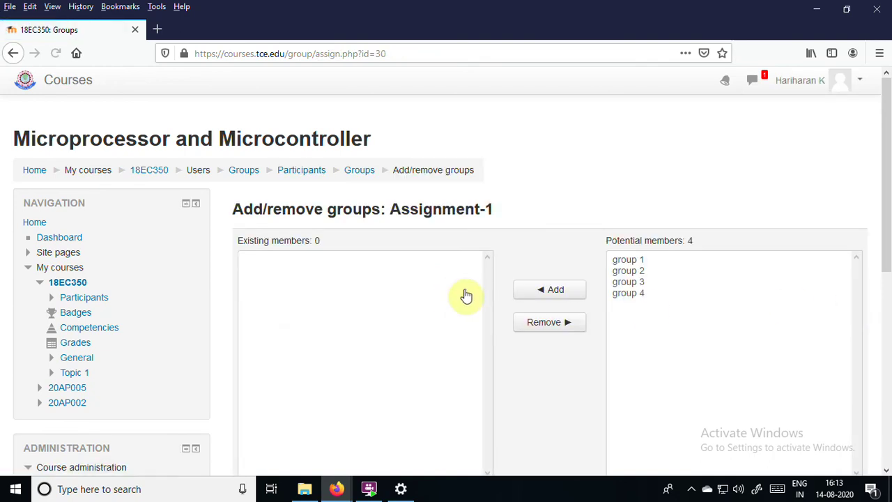
scroll(499, 262, "down", 3)
scroll(499, 256, "up", 3)
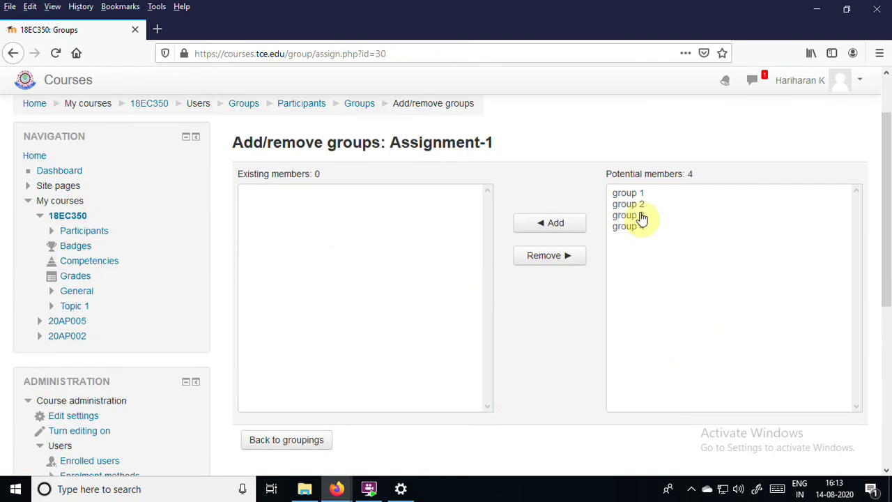
left_click(627, 193)
left_click(555, 223)
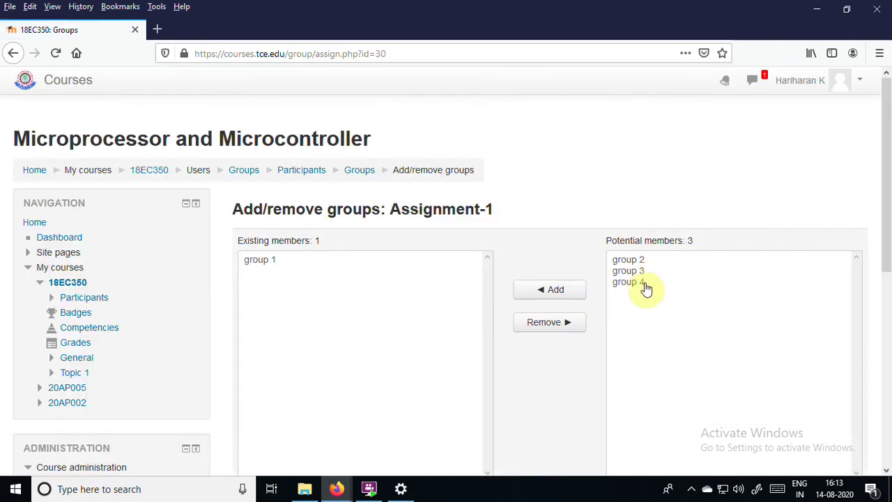
left_click(639, 282)
left_click(548, 290)
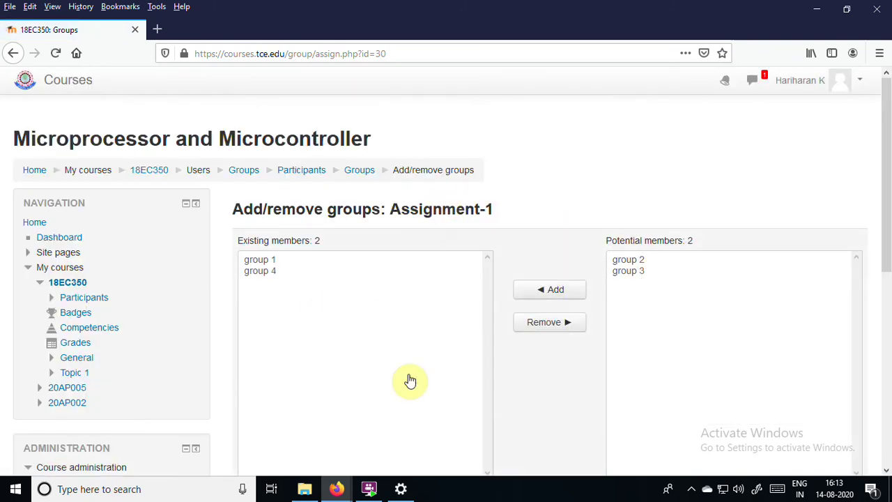
scroll(390, 388, "down", 5)
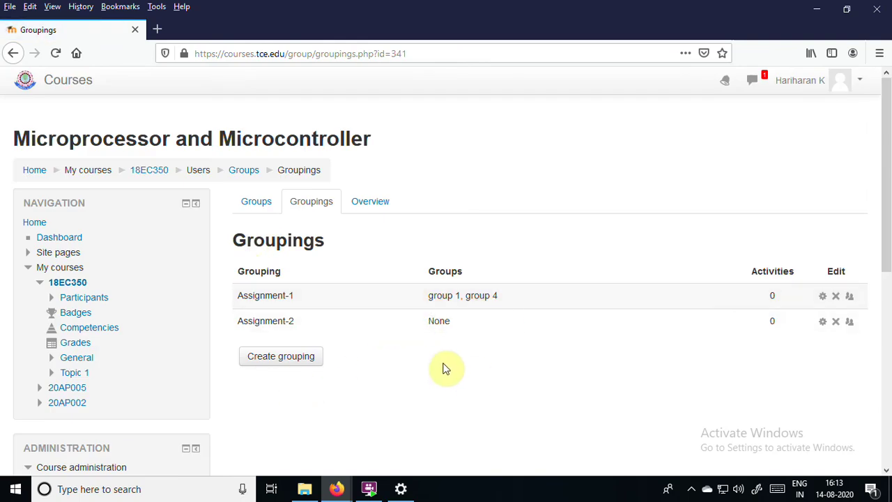
- Add group 2 and group 3 to the Assignment-2 grouping and return to the groupings list
left_click(849, 322)
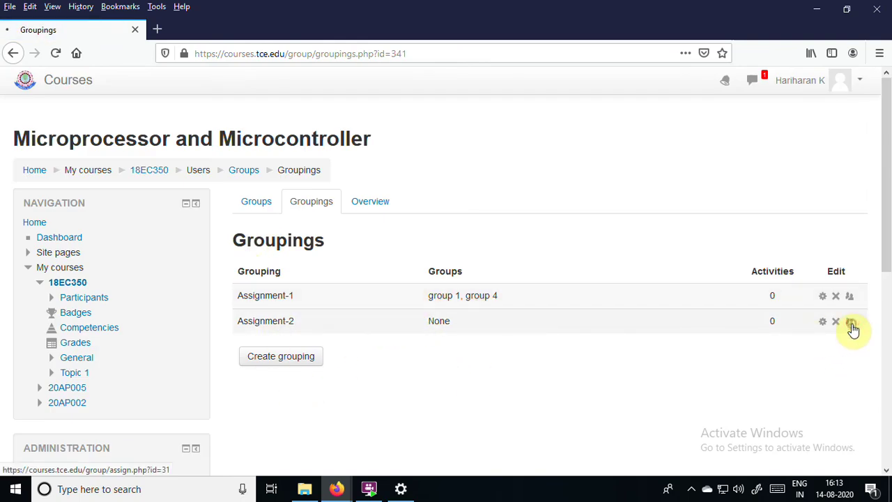
left_click(641, 271)
left_click(529, 292)
left_click(635, 271)
left_click(548, 291)
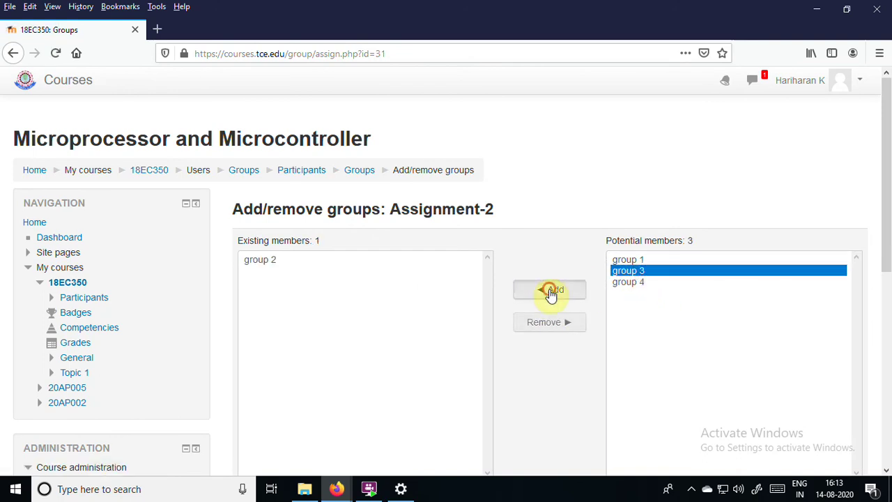
scroll(439, 397, "down", 3)
scroll(438, 398, "down", 2)
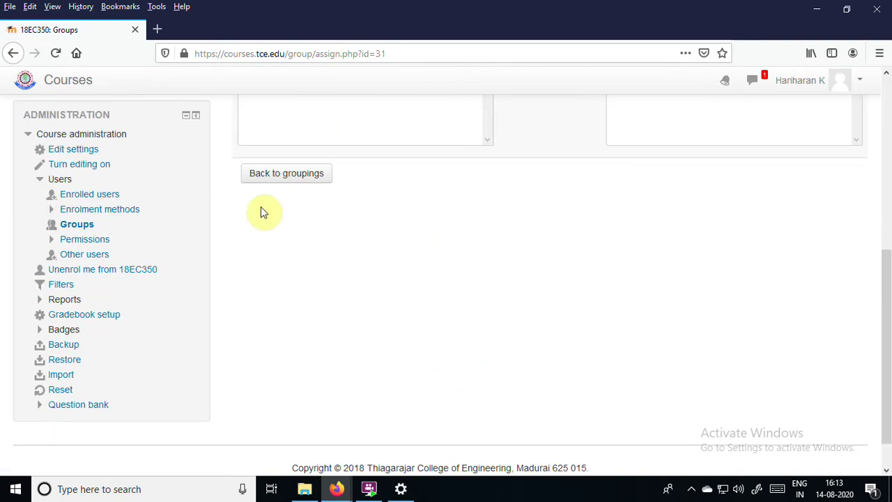
left_click(264, 174)
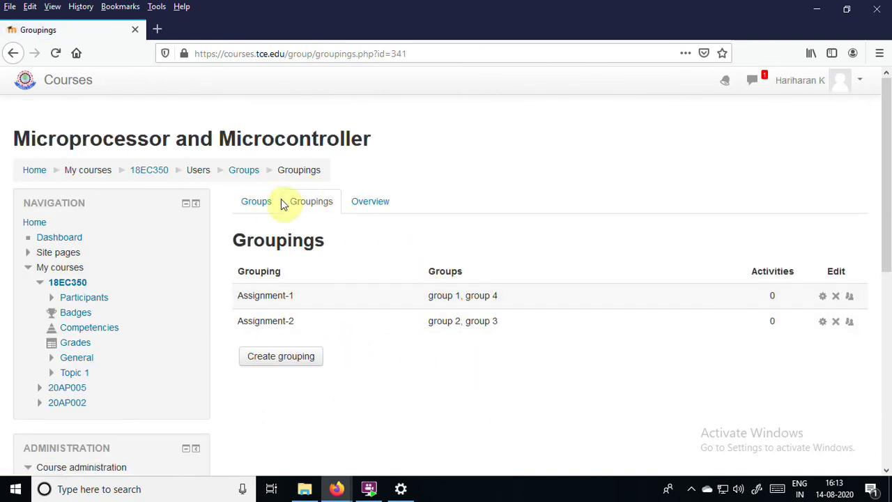
- Compare the course's list of groups with its list of groupings, ending on the groupings
left_click(257, 202)
left_click(315, 203)
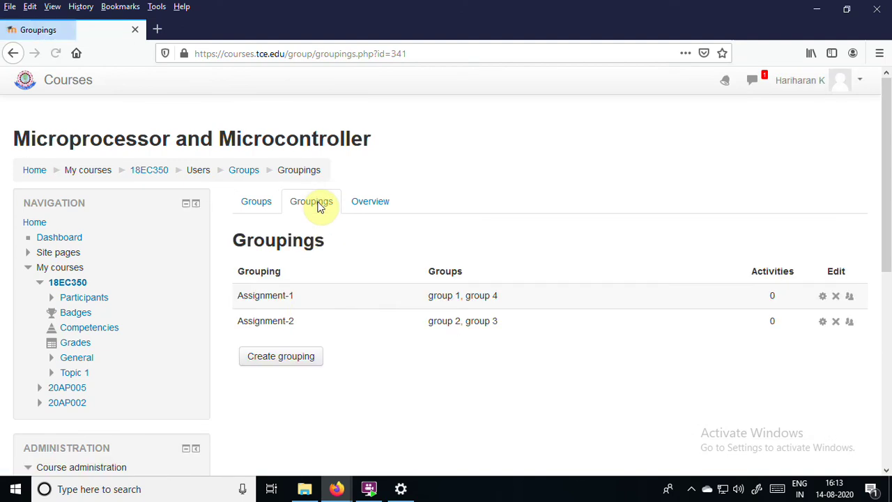
left_click(258, 201)
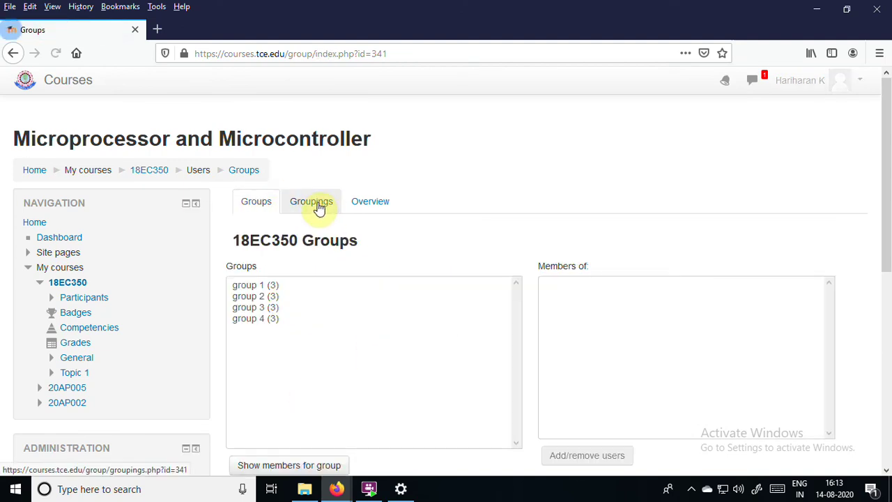
left_click(320, 208)
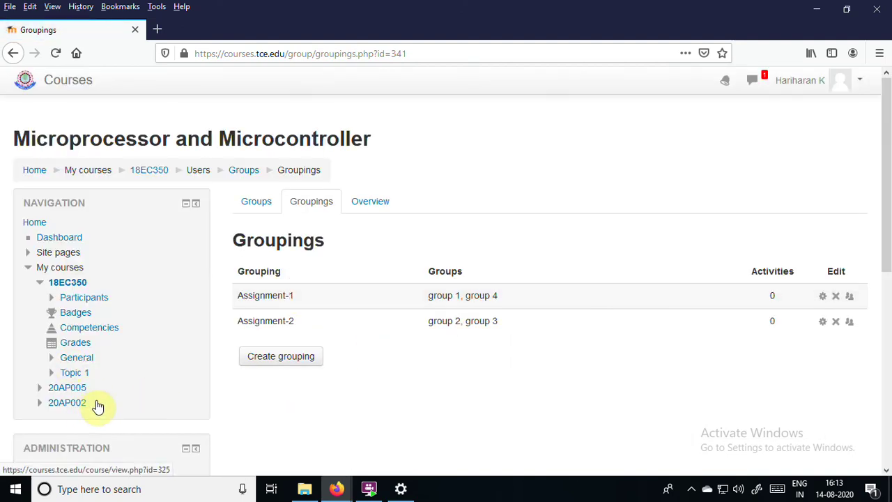
- Open the course's enrolled users list and review the group assignment of every participant
scroll(189, 432, "down", 3)
scroll(193, 433, "down", 3)
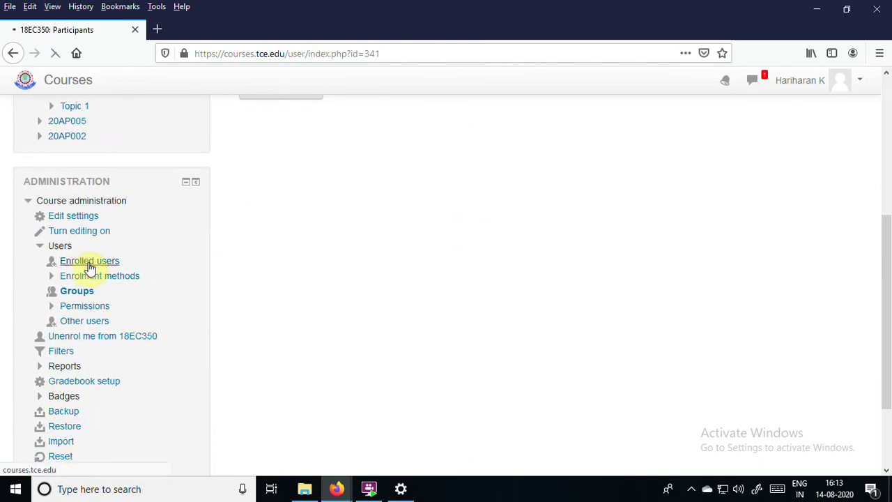
scroll(530, 348, "down", 3)
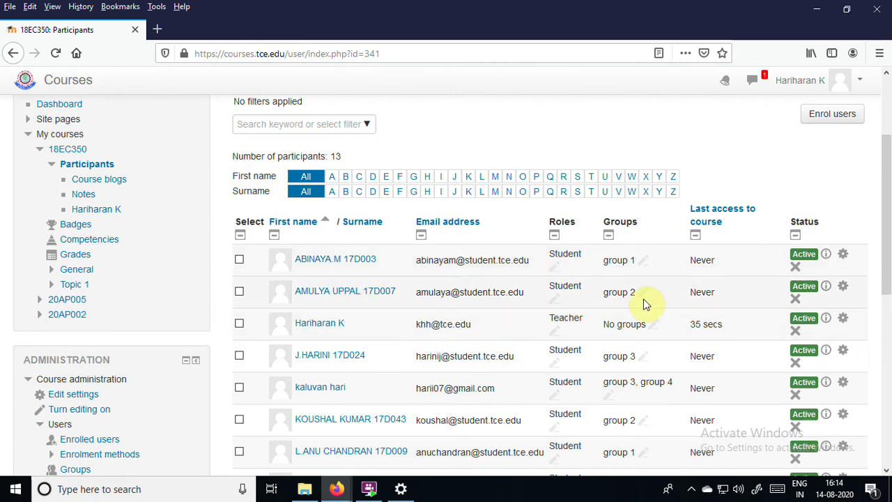
scroll(408, 404, "down", 1)
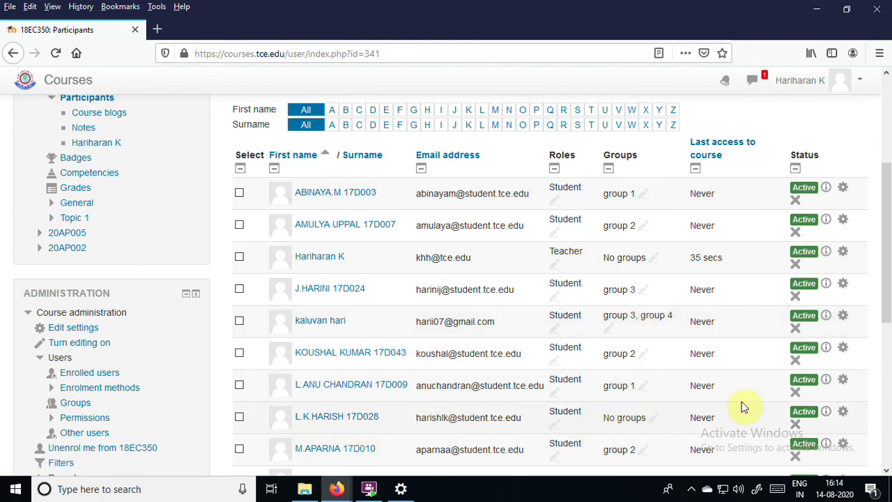
scroll(675, 346, "down", 2)
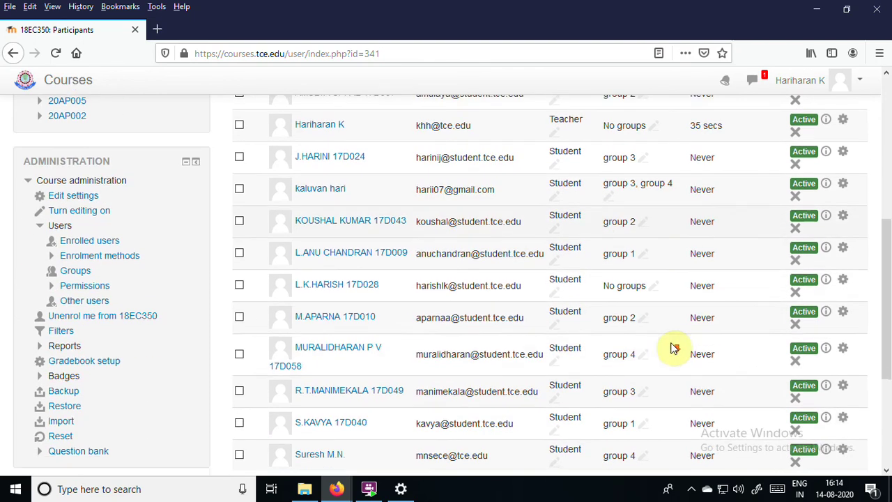
scroll(674, 341, "down", 3)
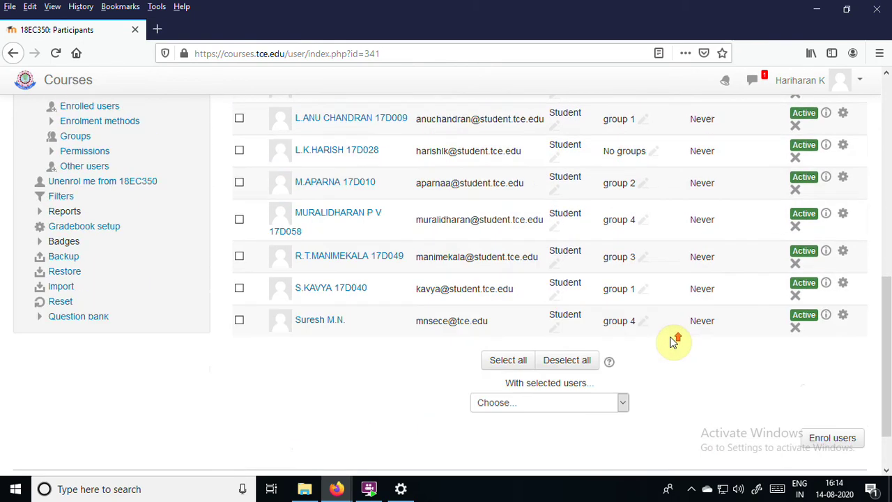
scroll(673, 342, "up", 5)
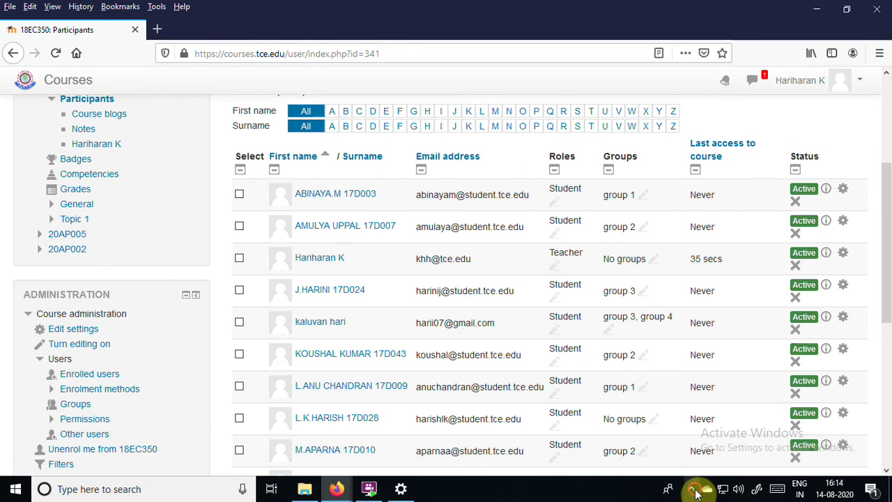